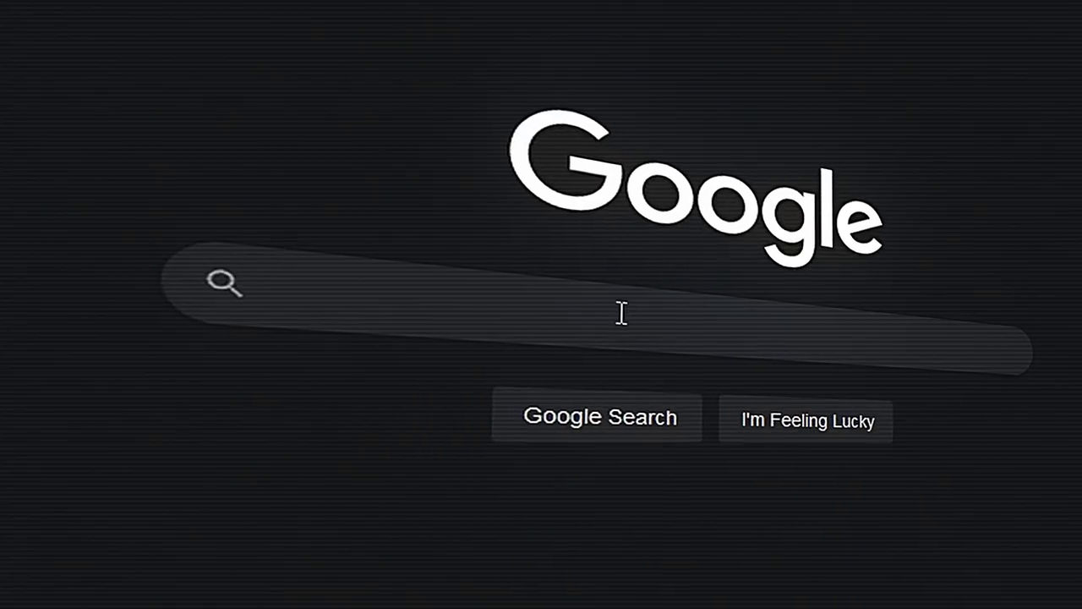
# - Search Google for 'free rec709 conversion luts'
pyautogui.click(621, 313)
pyautogui.write('free re')
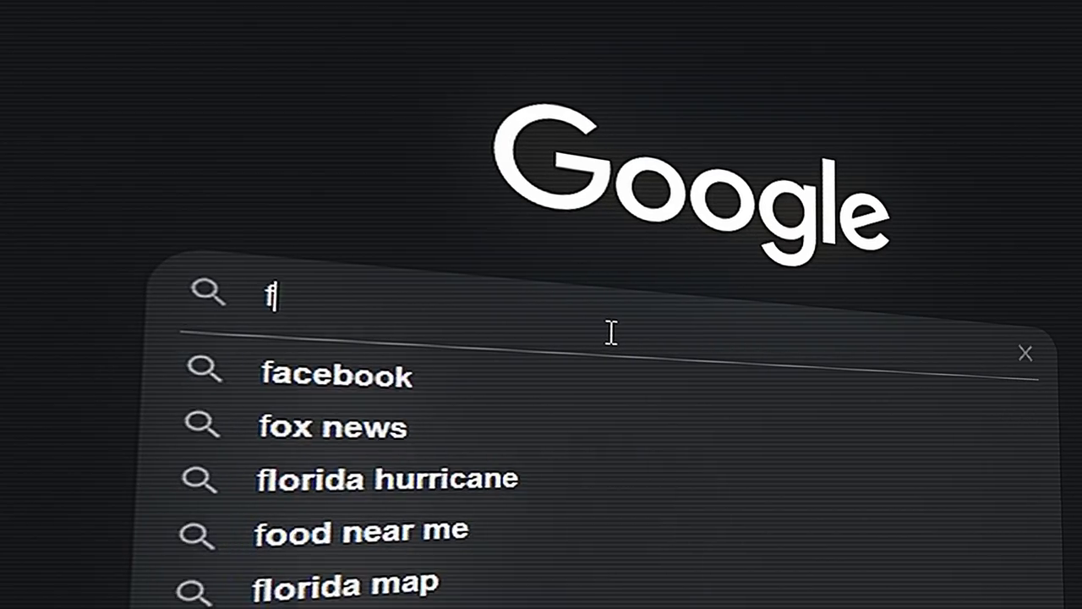
pyautogui.write('c709 conv')
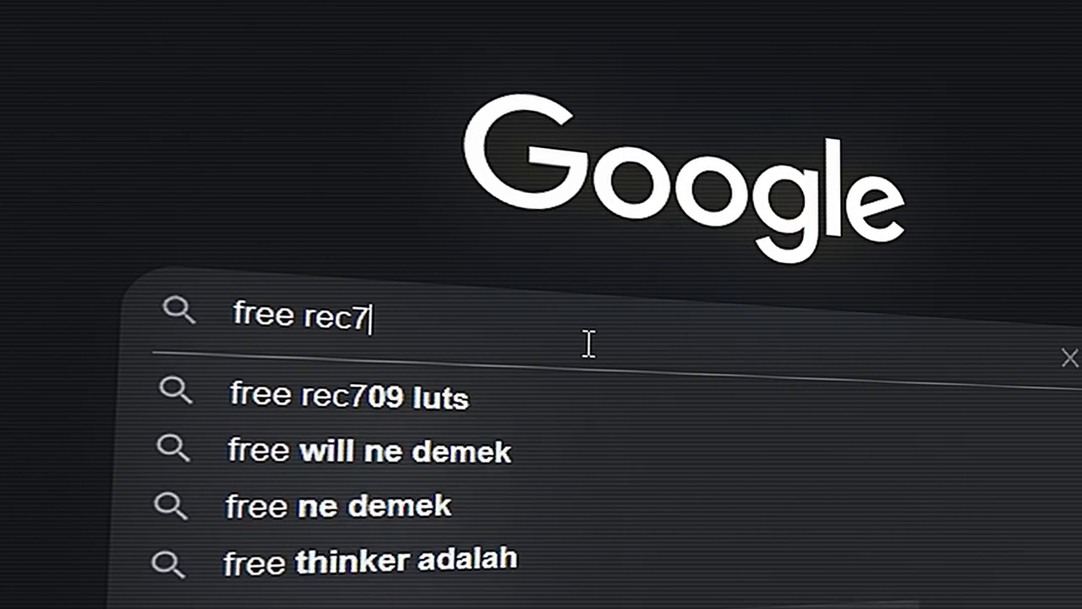
pyautogui.write('ersion luts')
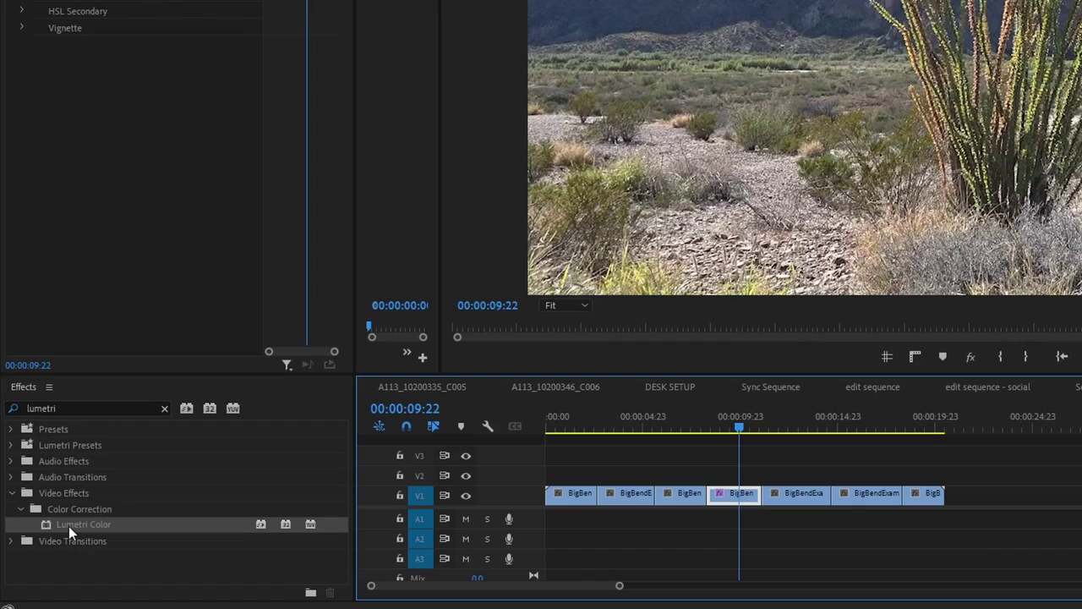
# - Apply Lumetri Color to the ocotillo clip, activate Basic Correction, and browse for an input LUT
pyautogui.moveTo(68, 526); pyautogui.dragTo(571, 484)
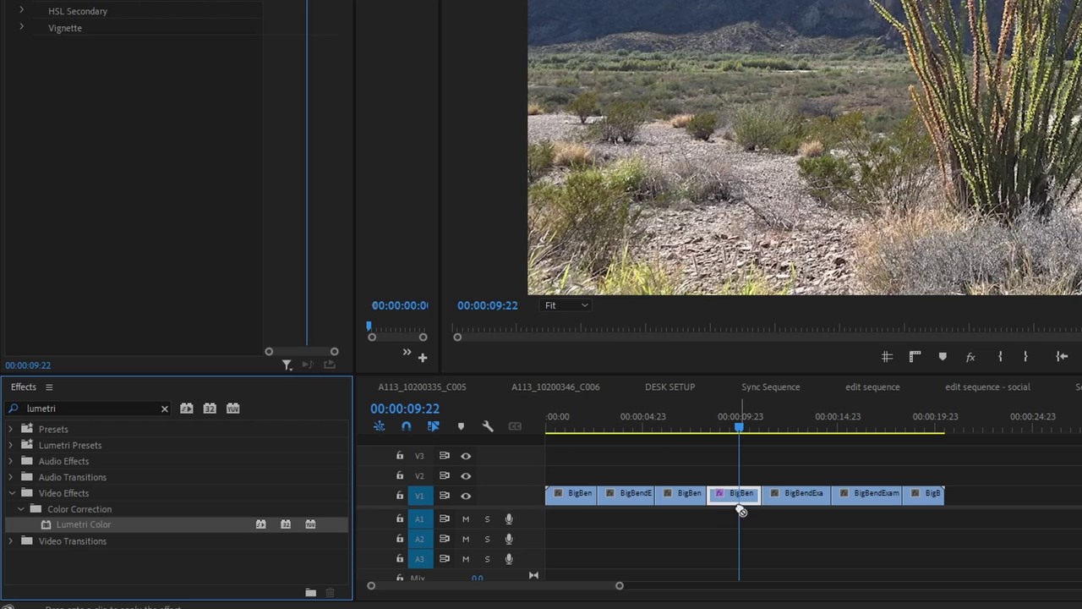
pyautogui.moveTo(738, 494); pyautogui.dragTo(739, 496)
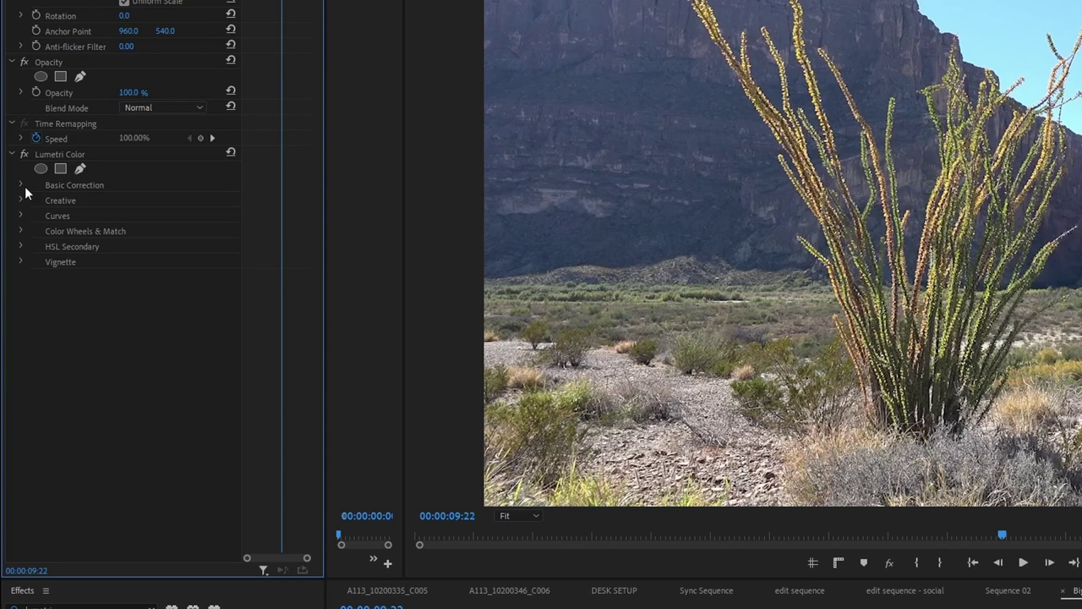
pyautogui.click(20, 183)
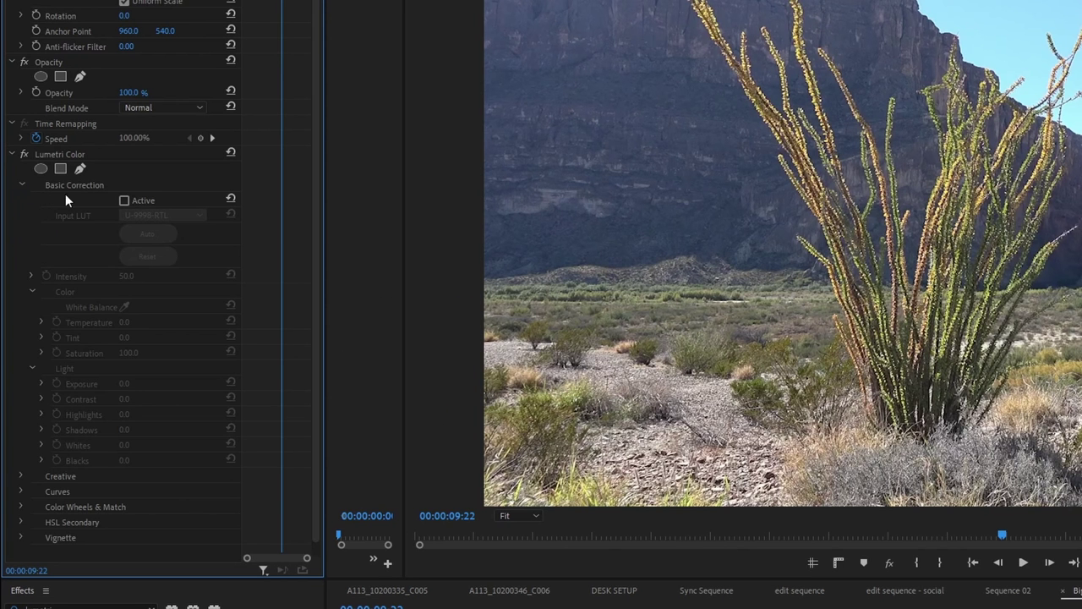
pyautogui.click(123, 200)
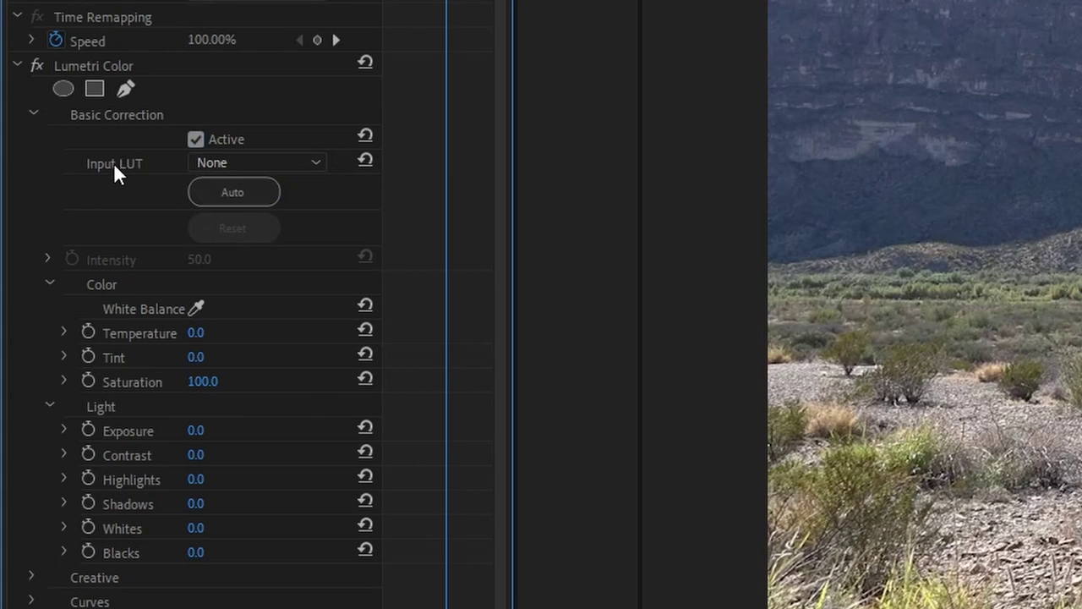
pyautogui.click(235, 163)
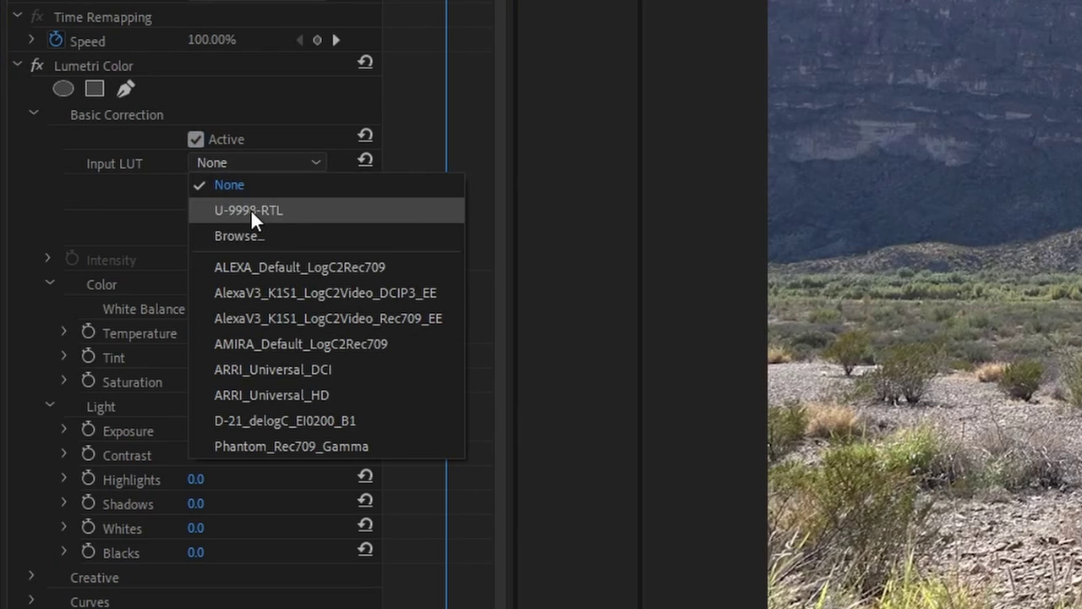
pyautogui.click(252, 234)
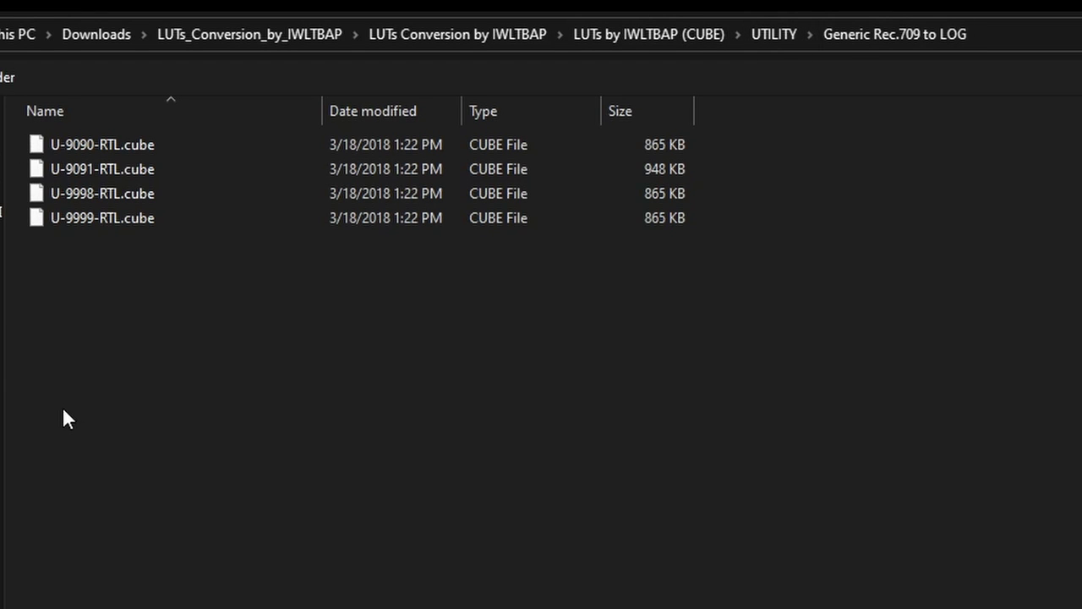
# - Pick U-9998-RTL.cube, then go back up and reopen the Generic Rec.709 to LOG folder
pyautogui.click(78, 194)
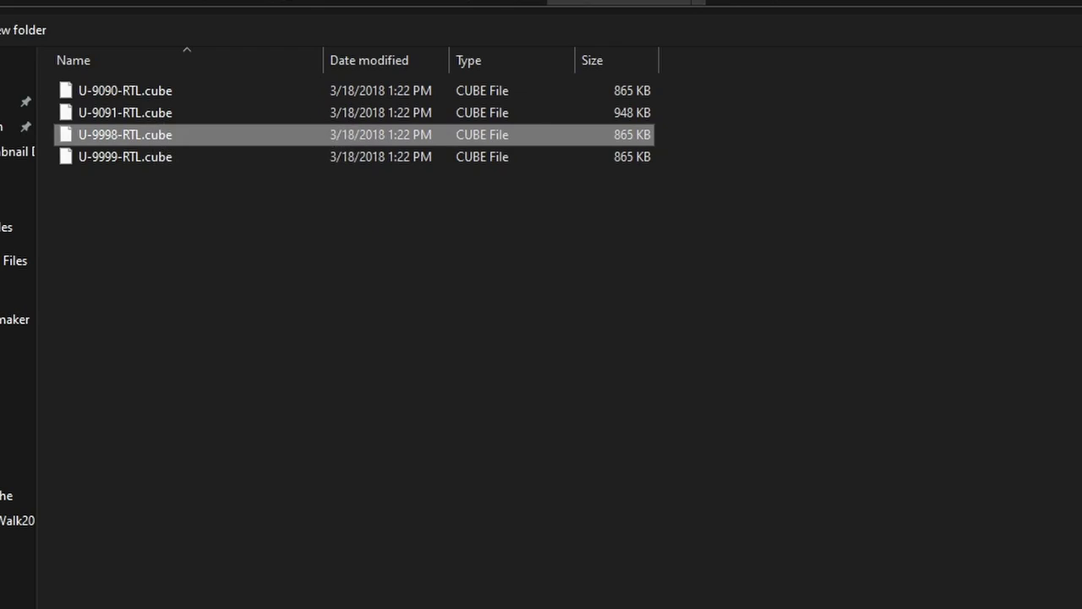
pyautogui.hotkey('alt', 'Left')
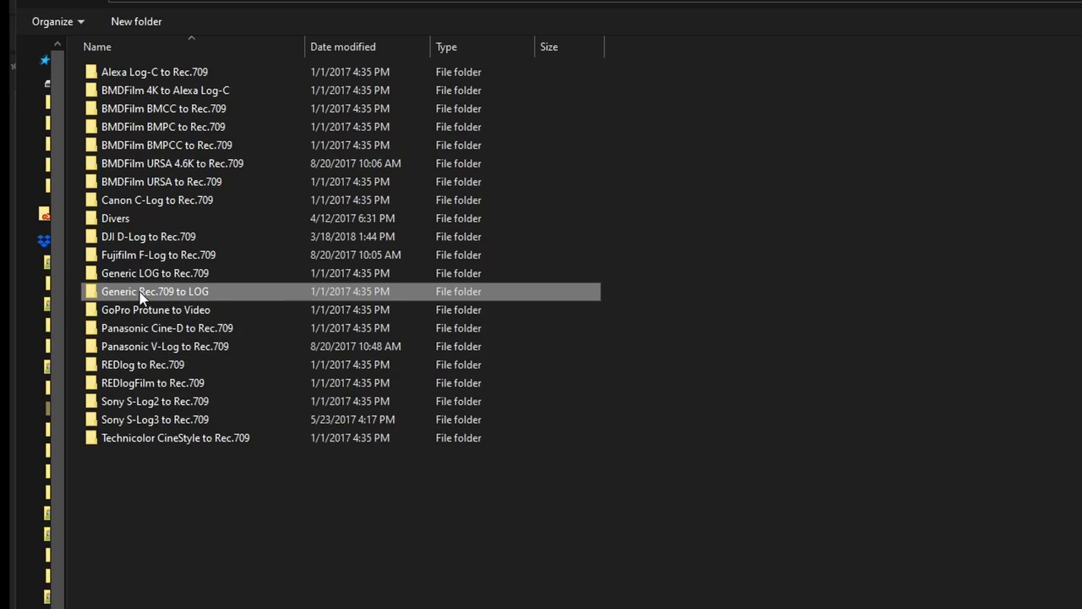
pyautogui.doubleClick(141, 293)
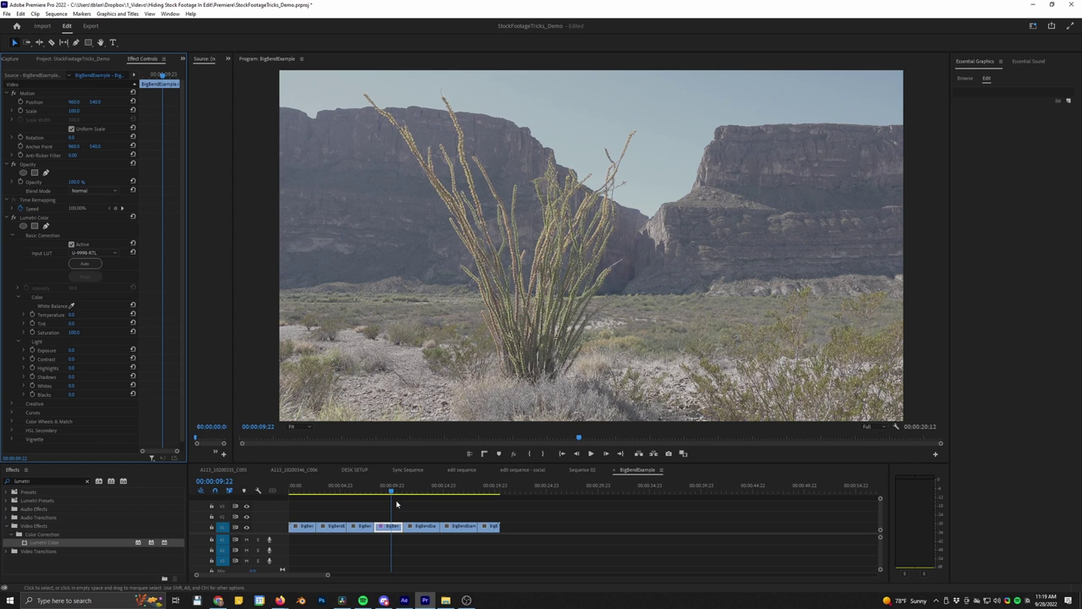
# - Scrub the timeline to preview the graded clips
pyautogui.moveTo(359, 490); pyautogui.dragTo(382, 499)
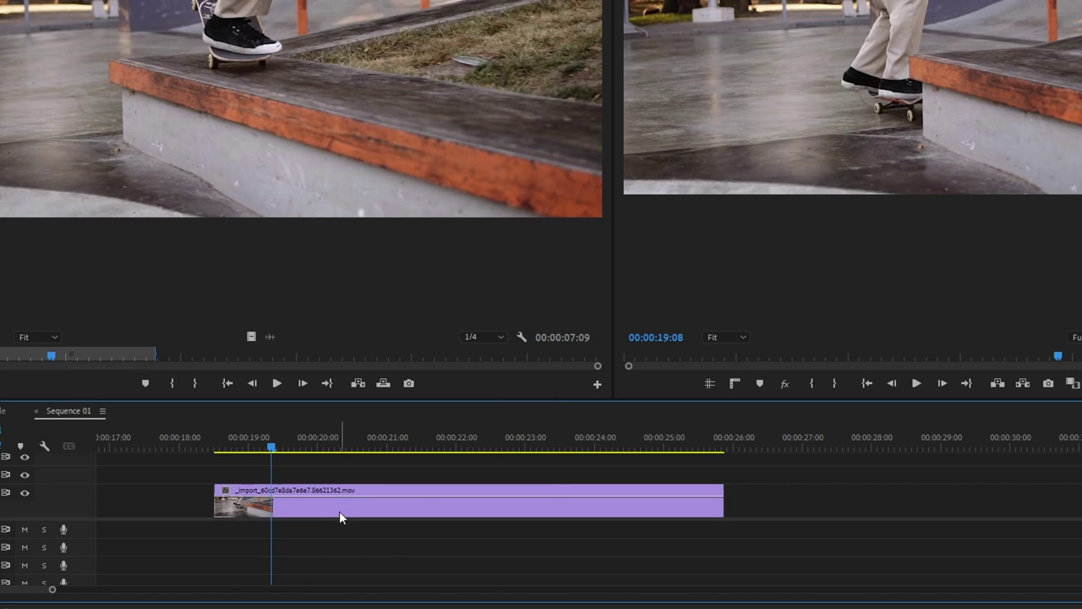
# - Reveal the skate clip's Time Remapping speed band and scrub through to locate the trick
pyautogui.rightClick(339, 512)
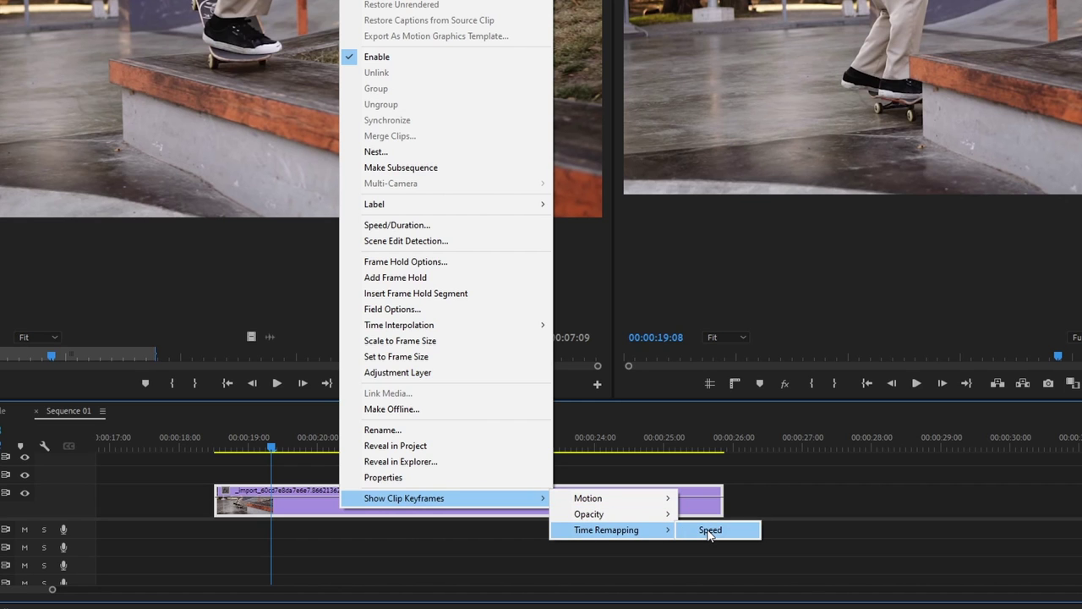
pyautogui.click(710, 530)
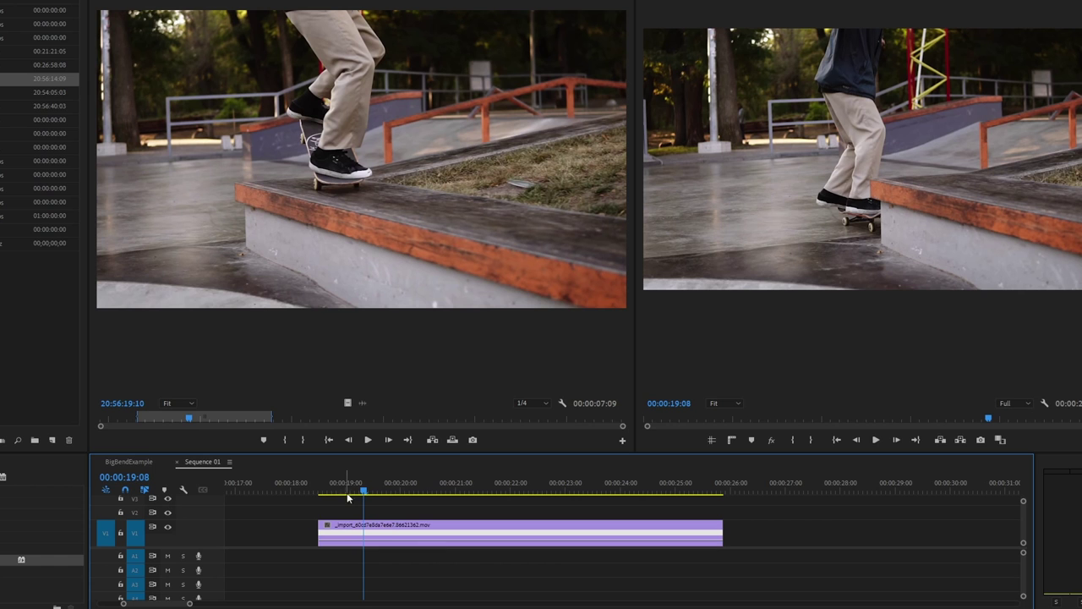
pyautogui.moveTo(321, 492); pyautogui.dragTo(427, 503)
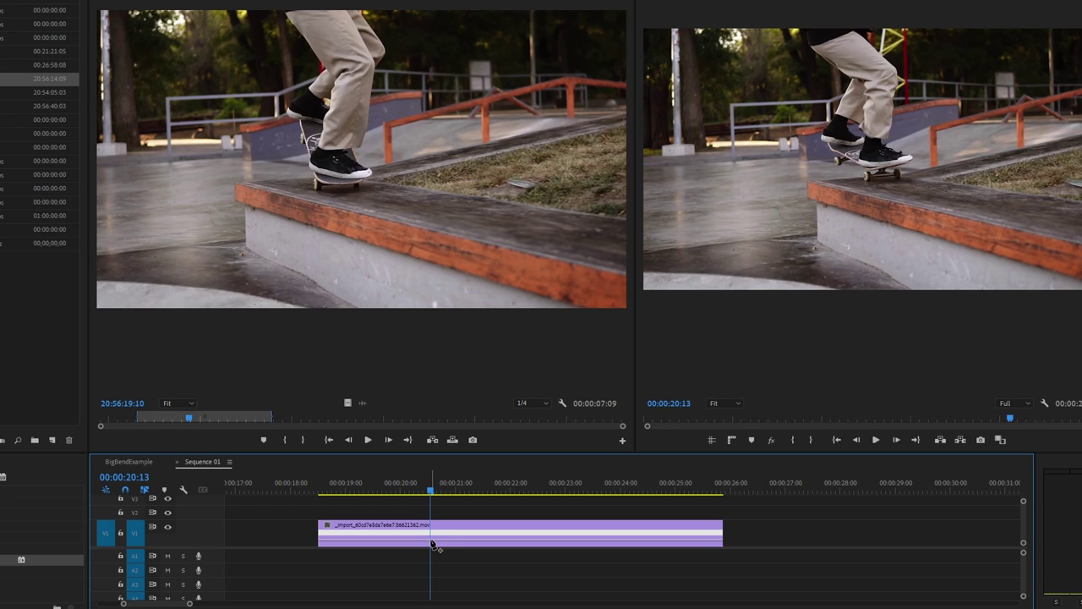
pyautogui.moveTo(430, 494); pyautogui.dragTo(503, 503)
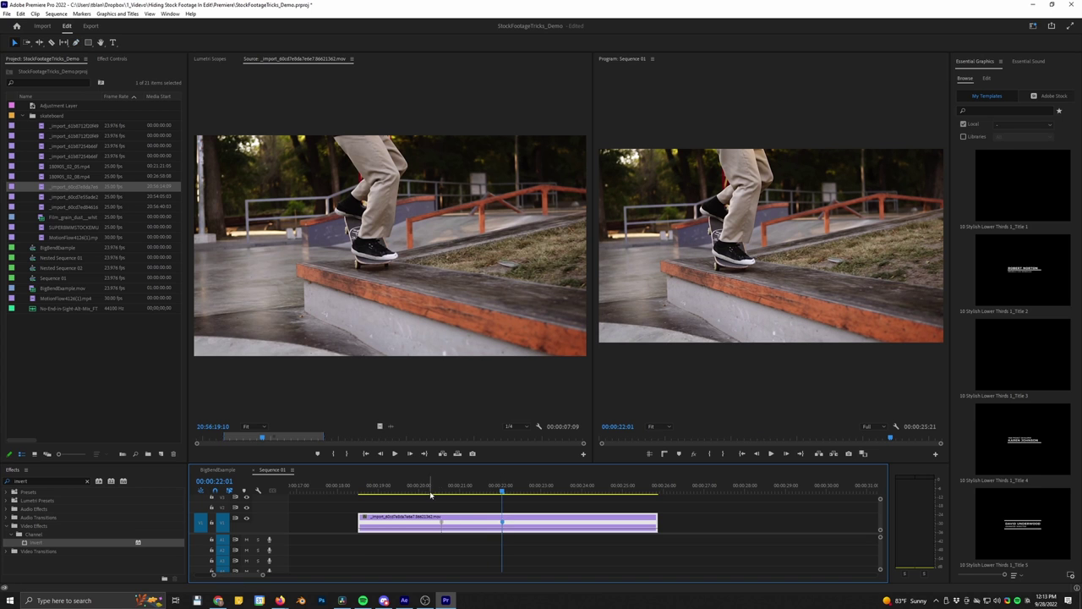
# - Speed up the skate clip's section between the keyframes to about 194%
pyautogui.moveTo(431, 496); pyautogui.dragTo(410, 497)
pyautogui.moveTo(343, 446); pyautogui.dragTo(251, 446)
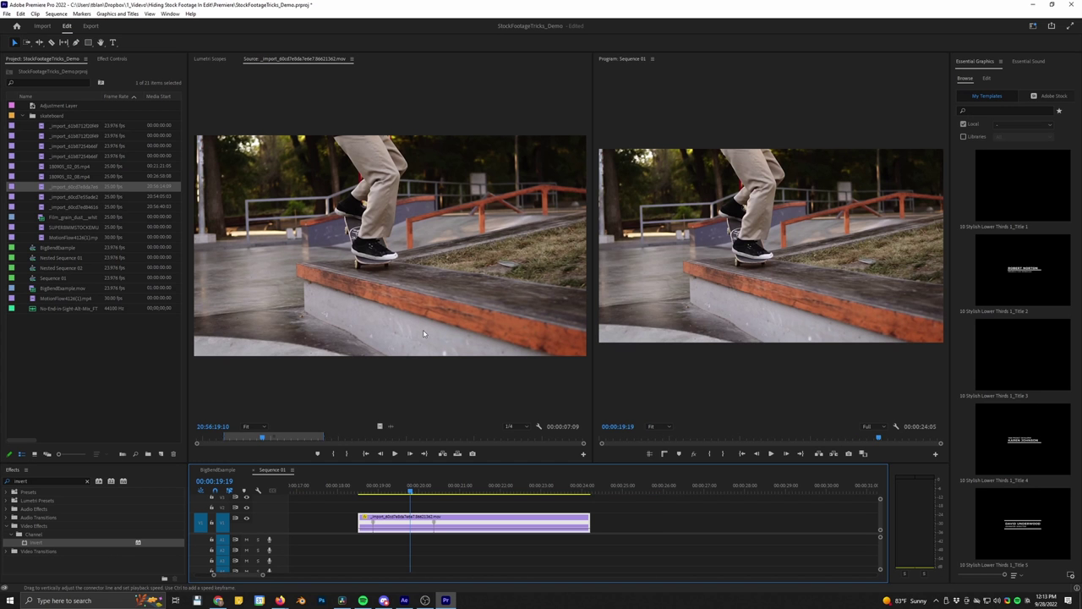
pyautogui.moveTo(470, 526); pyautogui.dragTo(470, 518)
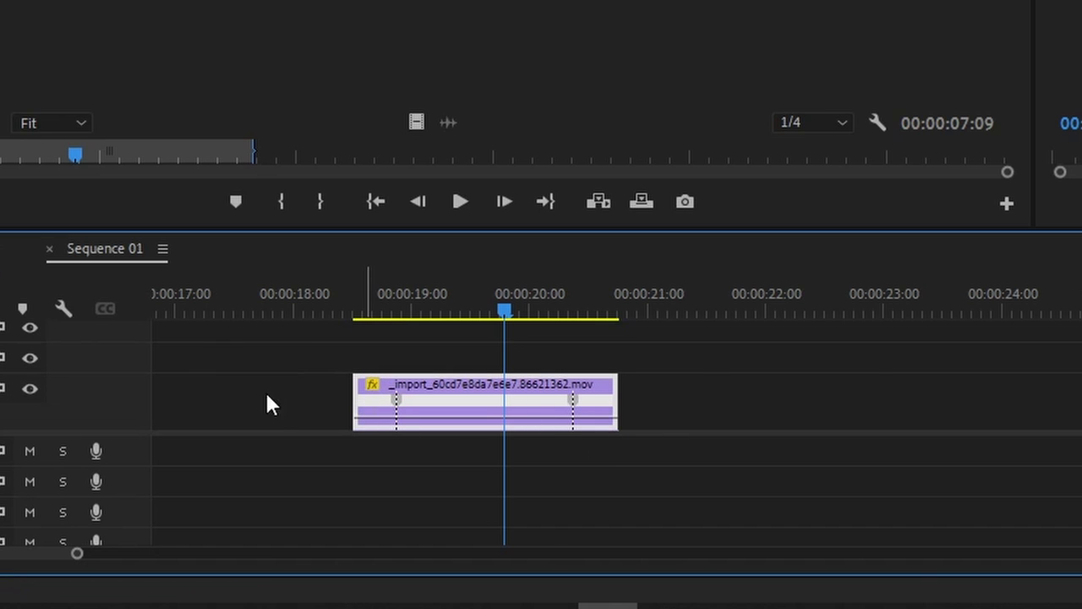
# - Split the right speed keyframe into a gradual ramp and play the clip back
pyautogui.scroll(4, 374, 426)
pyautogui.scroll(1, 374, 425)
pyautogui.click(951, 405)
pyautogui.moveTo(951, 406); pyautogui.dragTo(1043, 405)
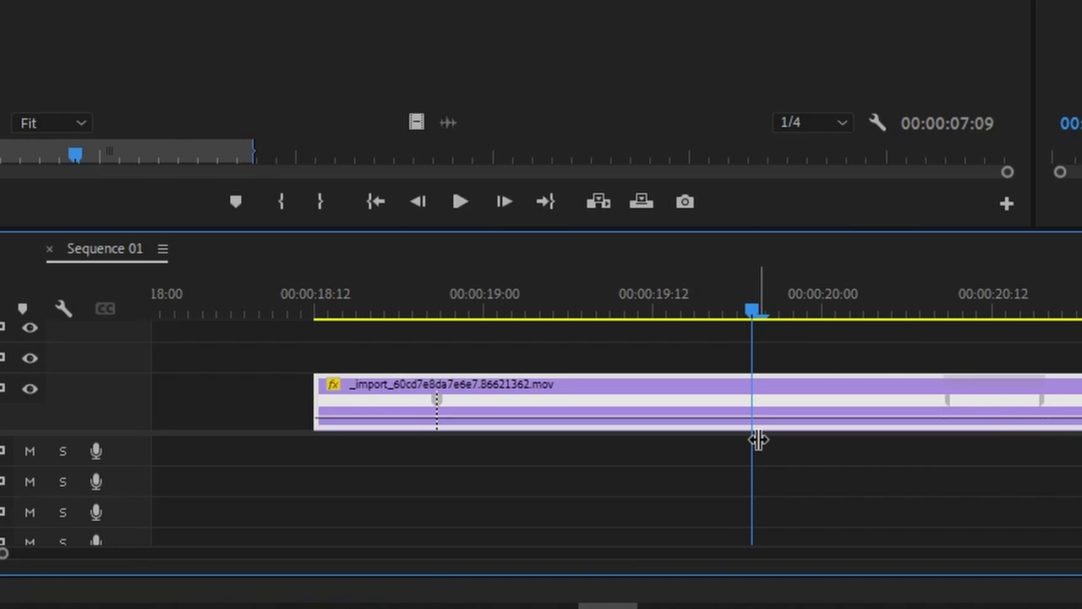
pyautogui.press('space')
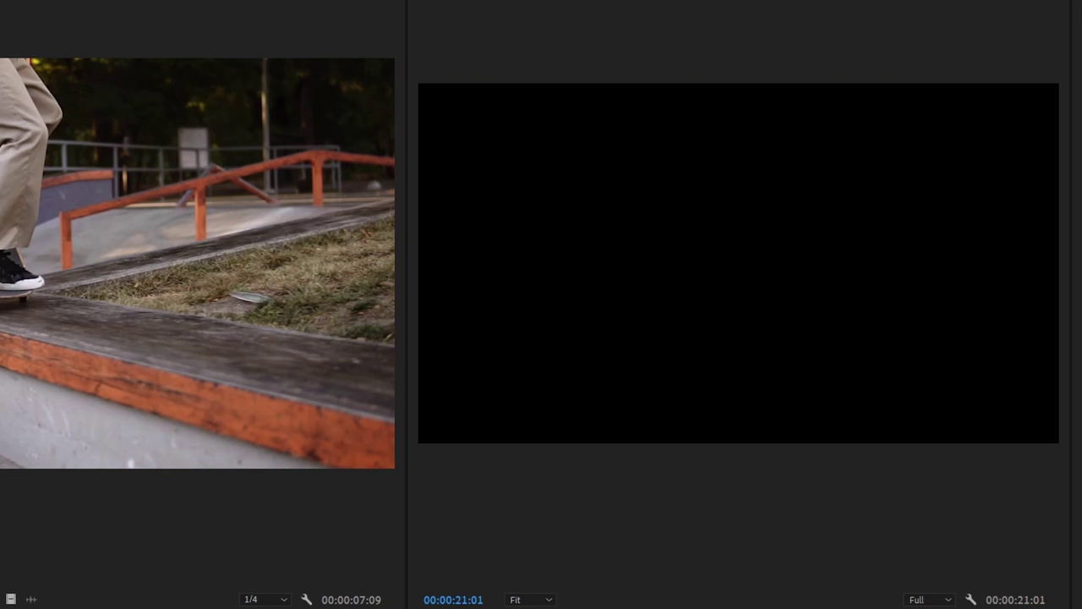
pyautogui.press('Up')
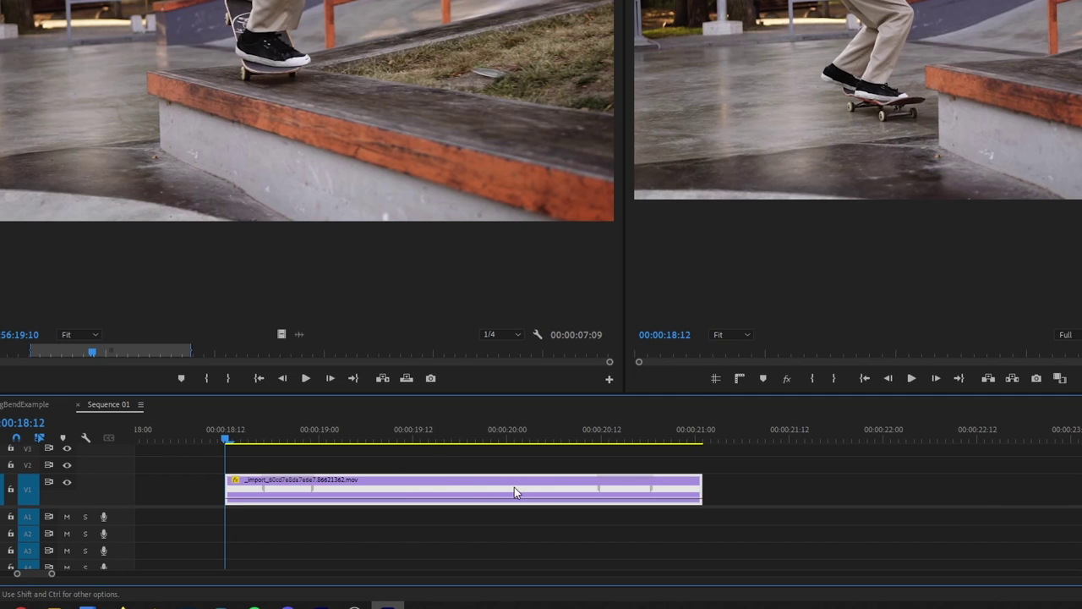
# - Nest the ramped skate clip into its own nested sequence
pyautogui.rightClick(519, 487)
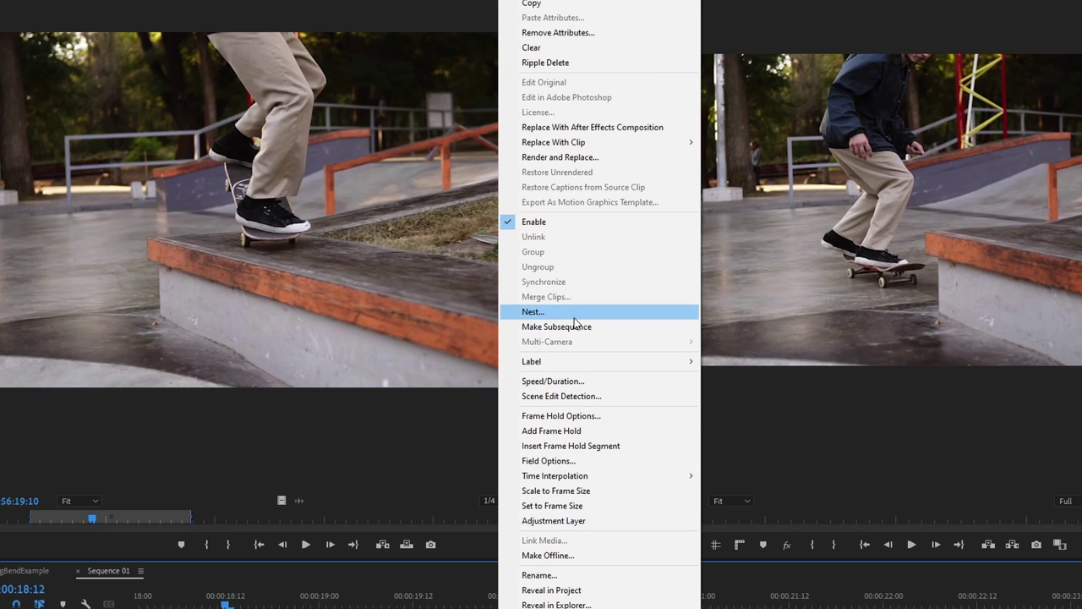
pyautogui.click(573, 314)
pyautogui.click(507, 311)
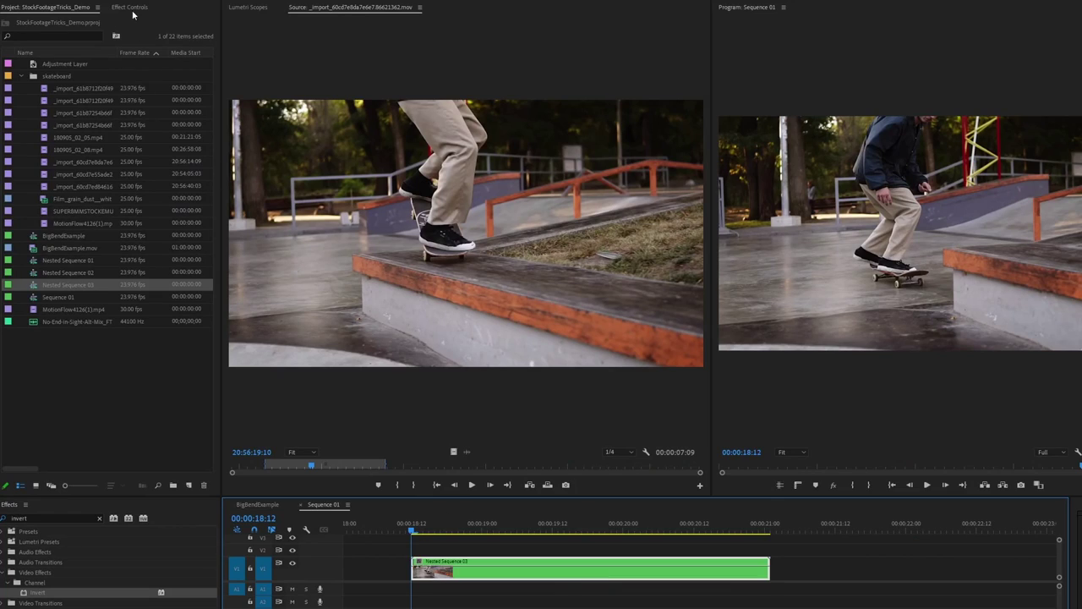
# - Scale the nested clip to about 120% and preview a paper-texture clip
pyautogui.click(131, 9)
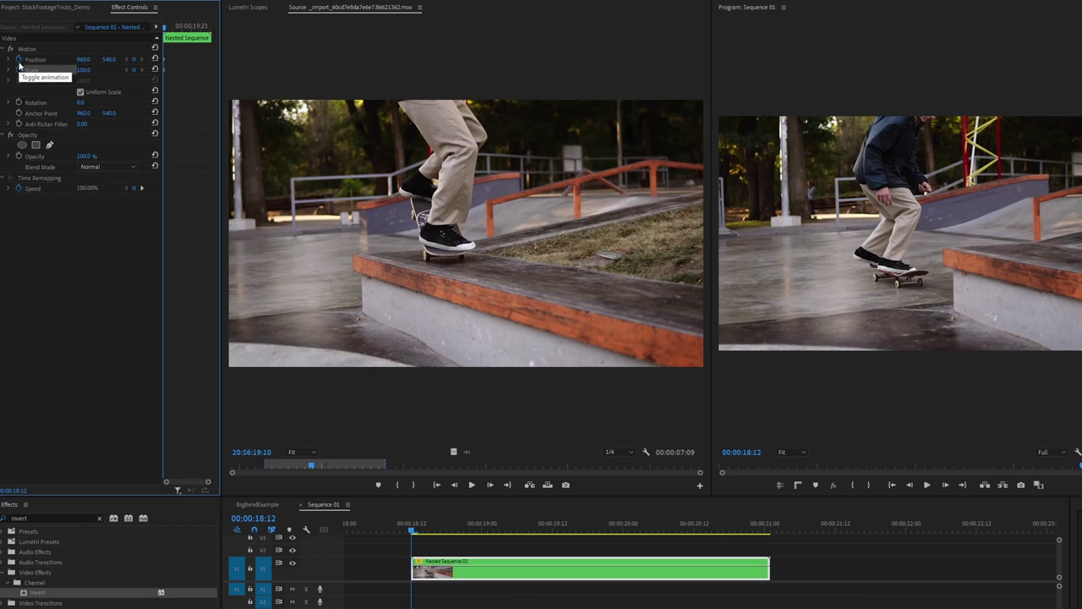
pyautogui.press('Down')
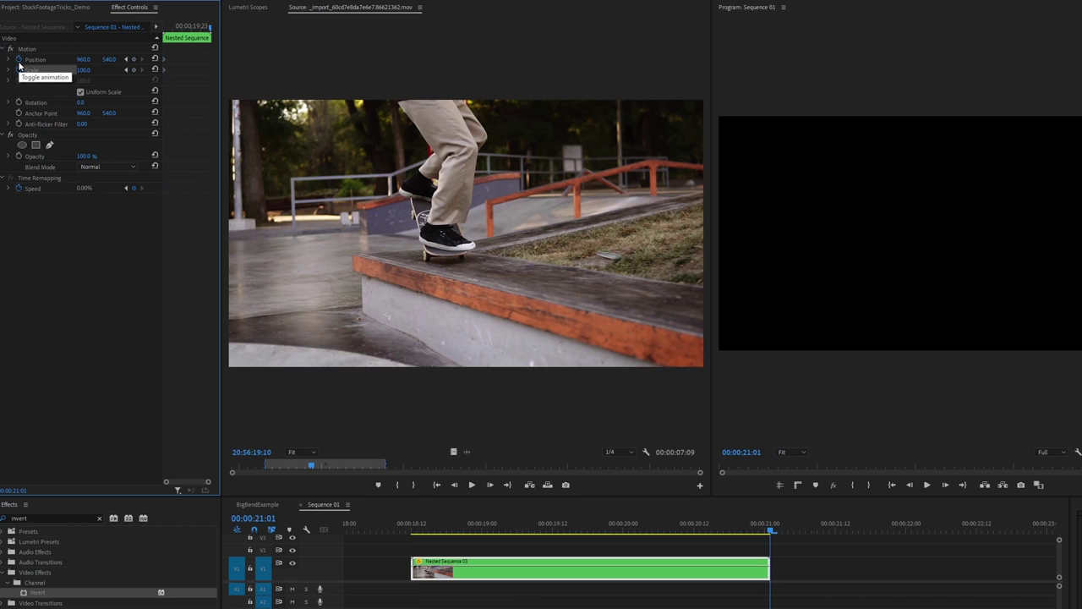
pyautogui.press('Left')
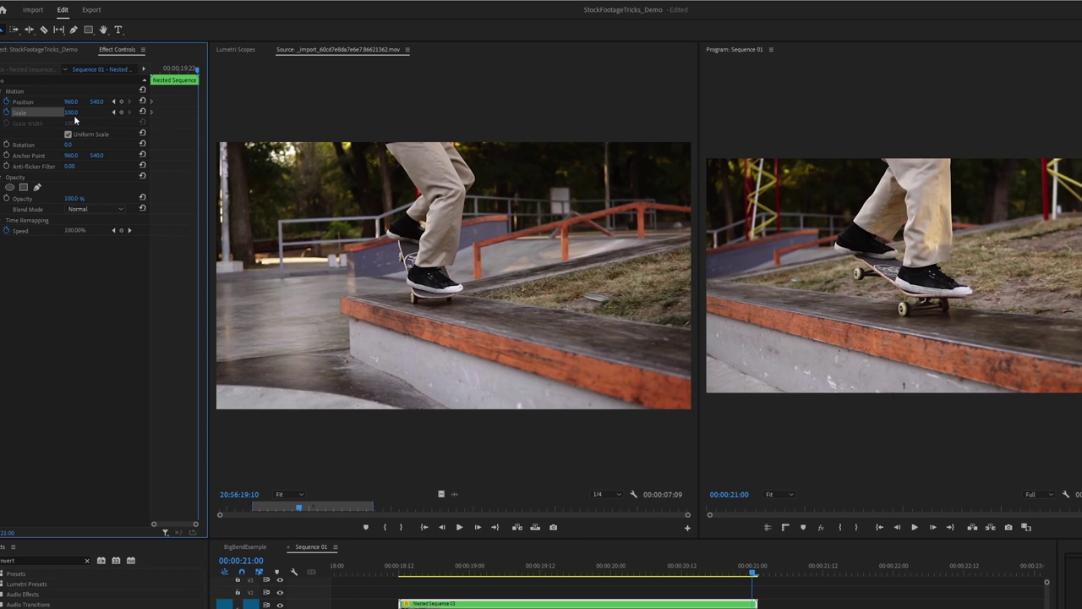
pyautogui.moveTo(70, 112); pyautogui.dragTo(149, 102)
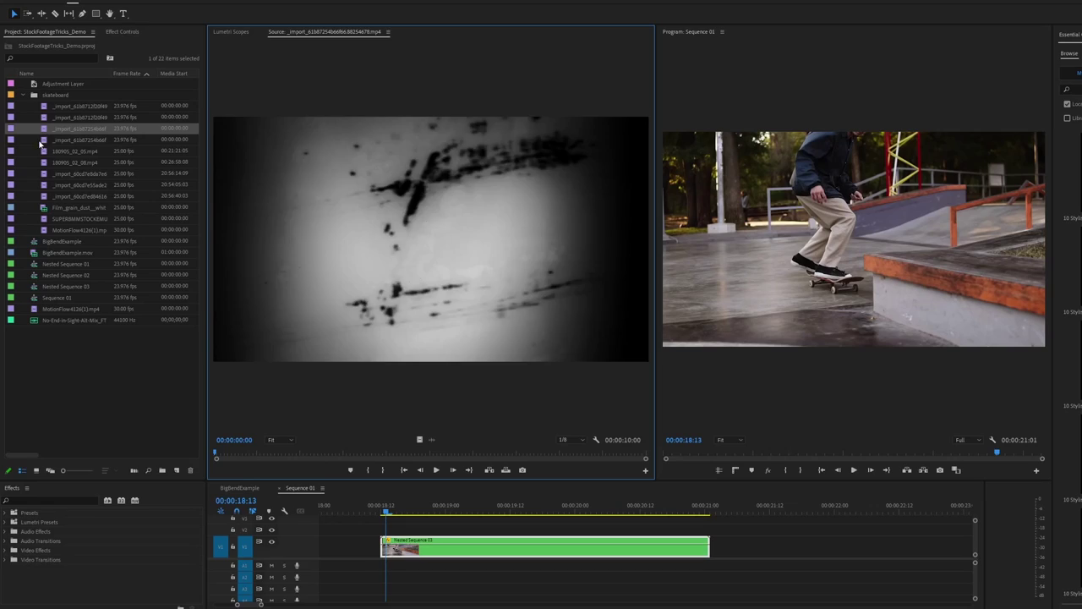
pyautogui.doubleClick(39, 131)
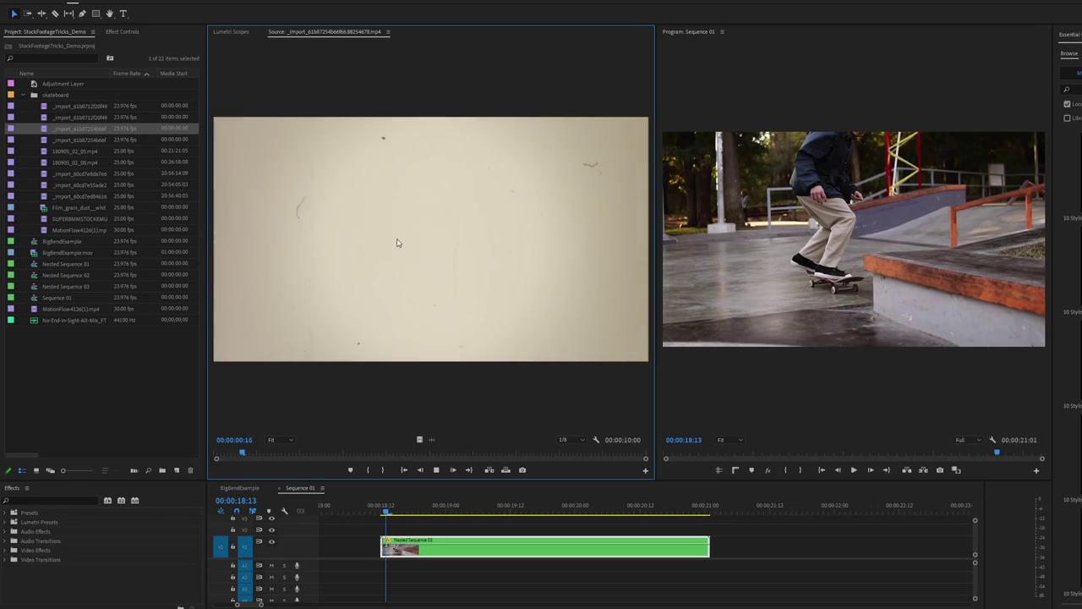
# - Preview the ink-stroke clip and mark its Out point at 00:00:05:05
pyautogui.doubleClick(44, 118)
pyautogui.press('space')
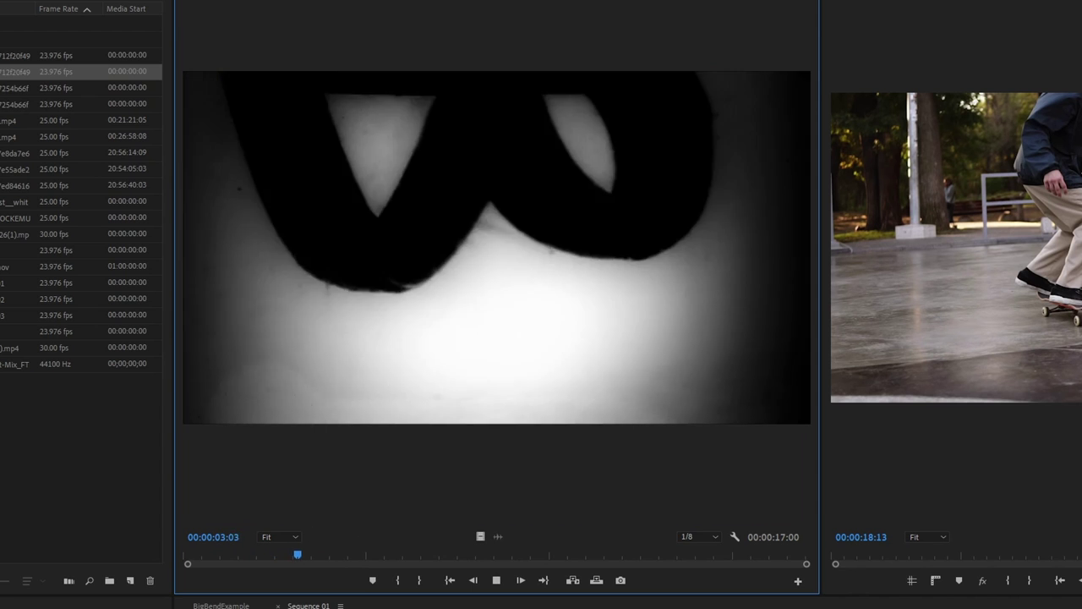
pyautogui.moveTo(297, 556)
pyautogui.mouseDown()
pyautogui.moveTo(326, 558)
pyautogui.moveTo(291, 551)
pyautogui.mouseUp()
pyautogui.press('space')
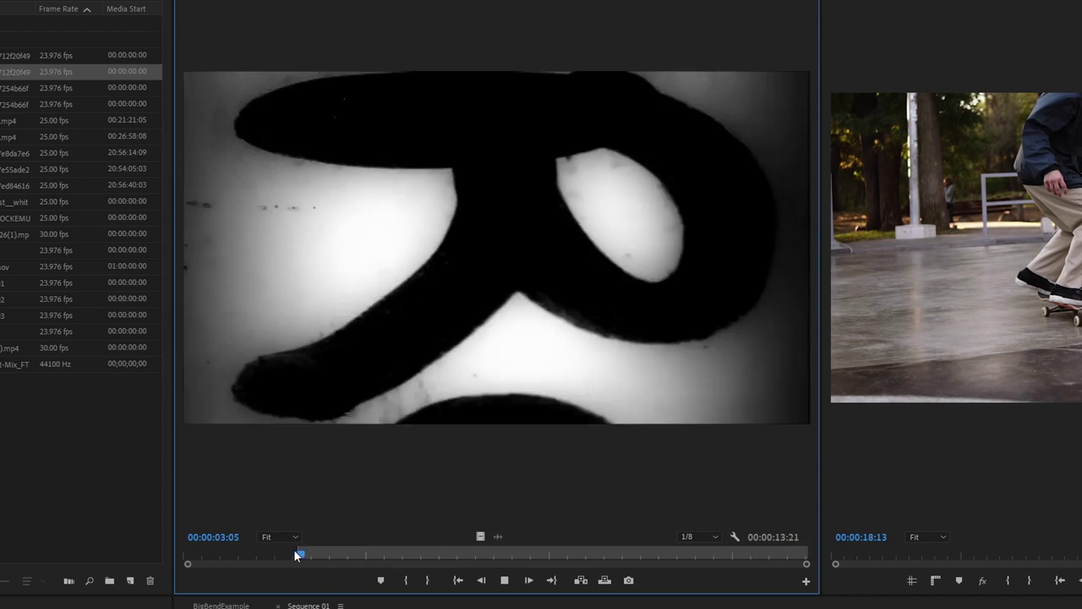
pyautogui.press('space')
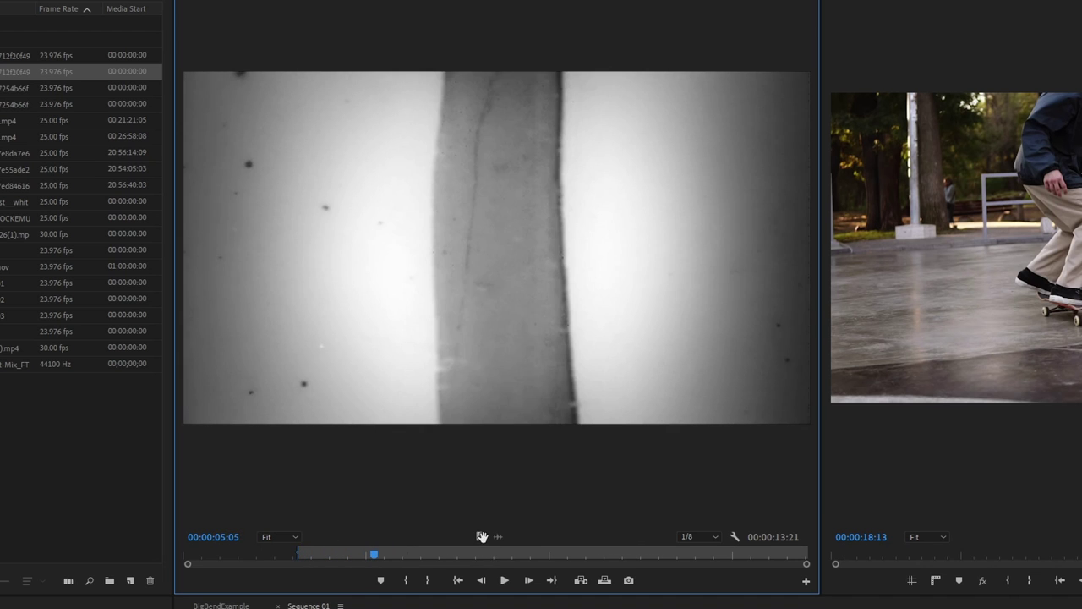
pyautogui.press('o')
# - Place the trimmed clip on the track above the skate footage and lengthen it
pyautogui.press('.')
pyautogui.moveTo(592, 507); pyautogui.dragTo(636, 507)
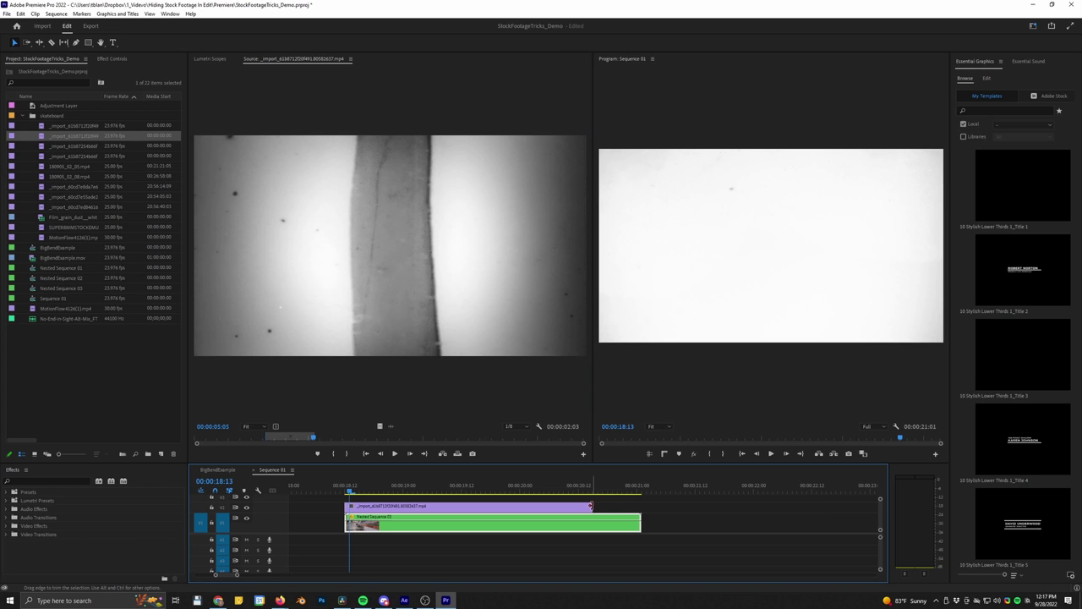
pyautogui.press('Right')
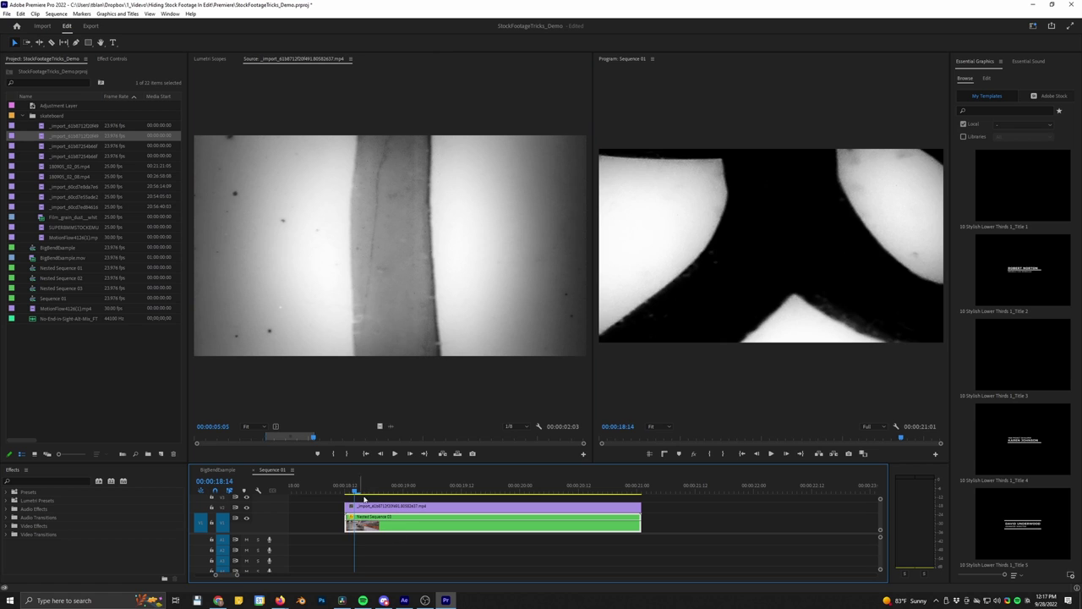
# - Fit the ink-stroke clip to the frame with Set to Frame Size
pyautogui.rightClick(402, 507)
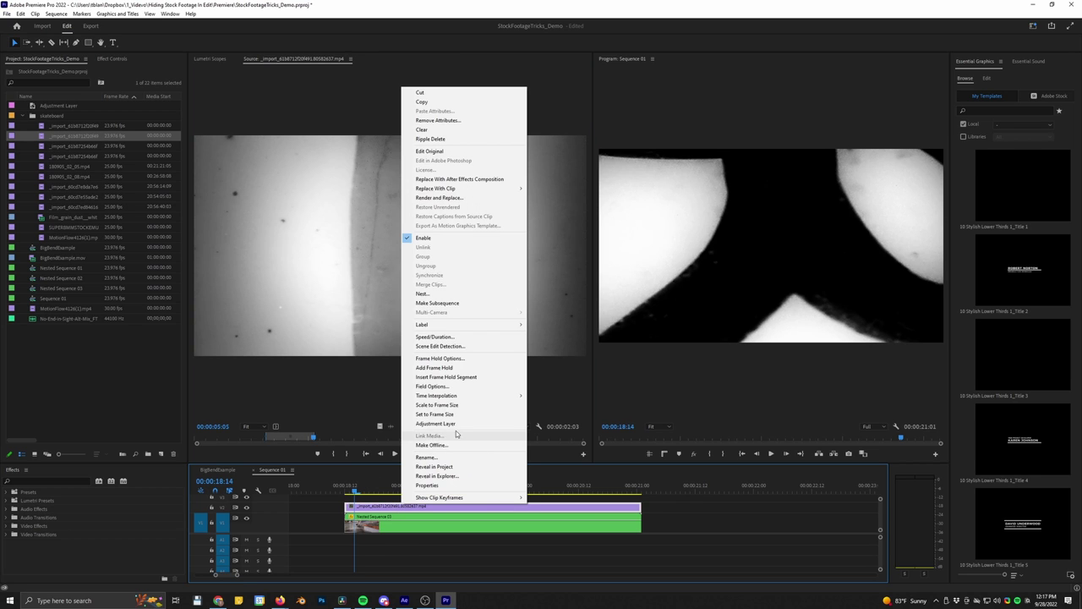
pyautogui.click(435, 414)
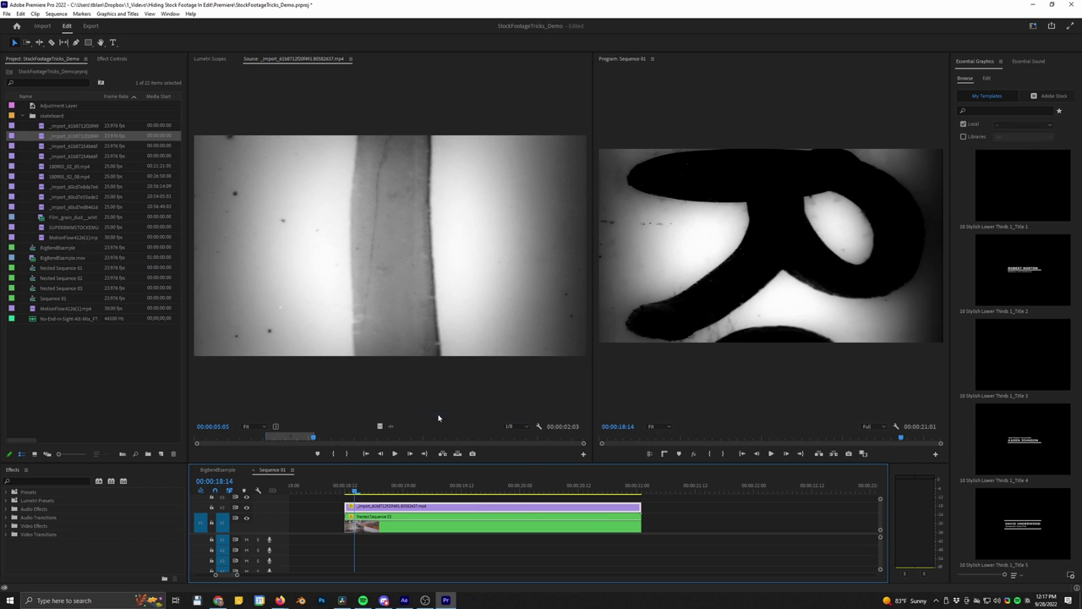
pyautogui.rightClick(394, 508)
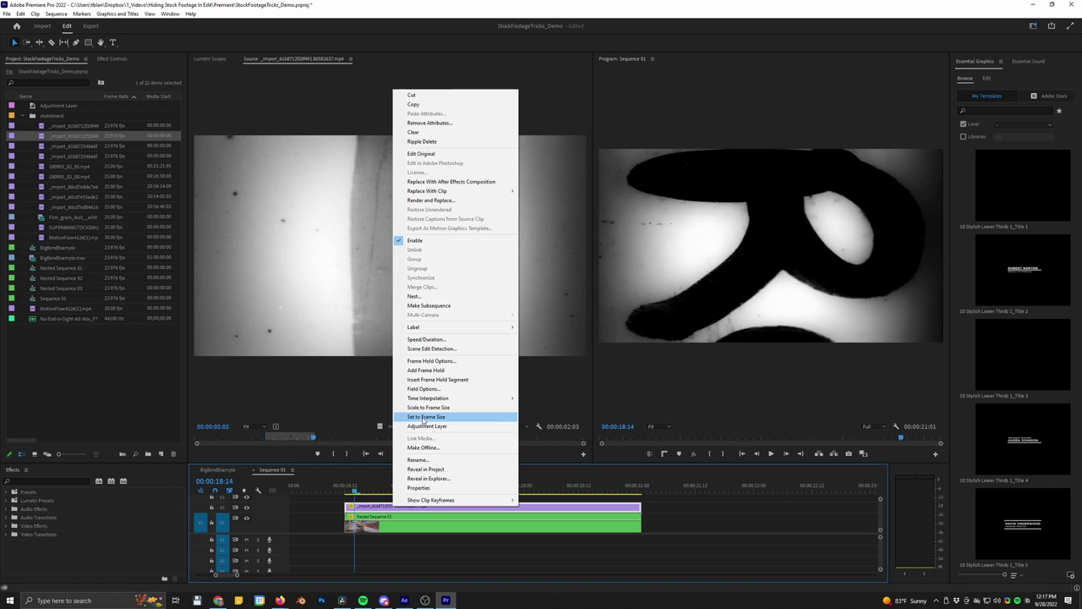
pyautogui.click(317, 510)
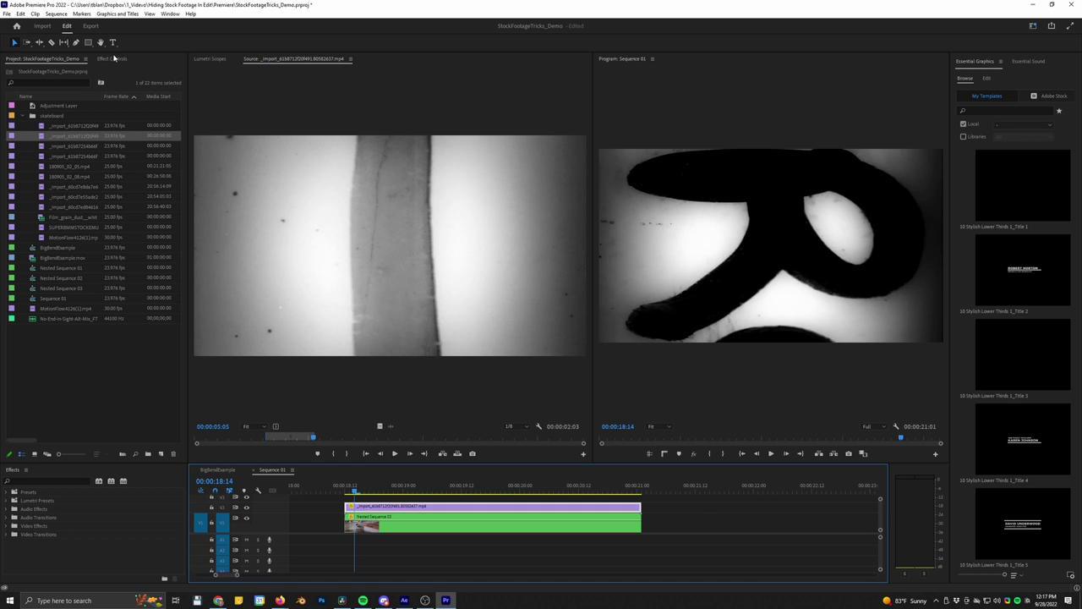
# - Set the ink clip's Opacity blend mode to Multiply, then try Linear Dodge (Add)
pyautogui.click(107, 60)
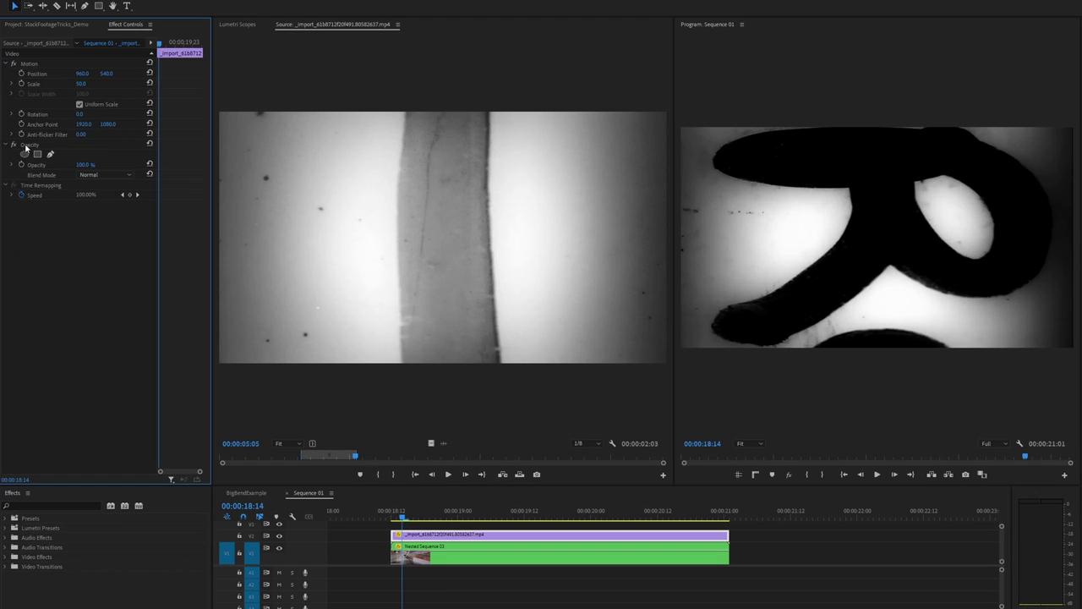
pyautogui.click(101, 175)
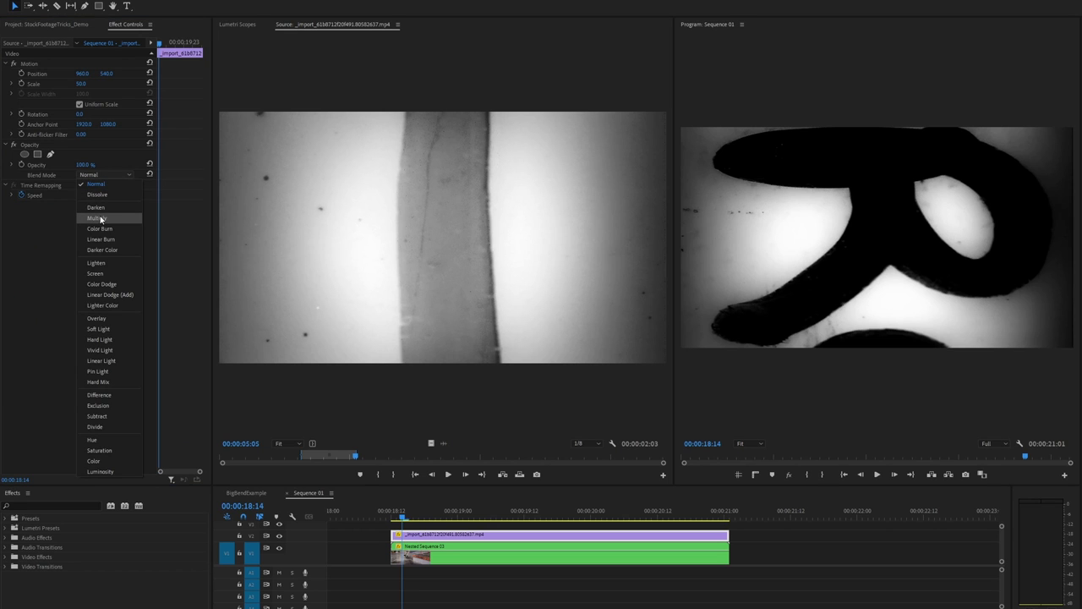
pyautogui.click(100, 219)
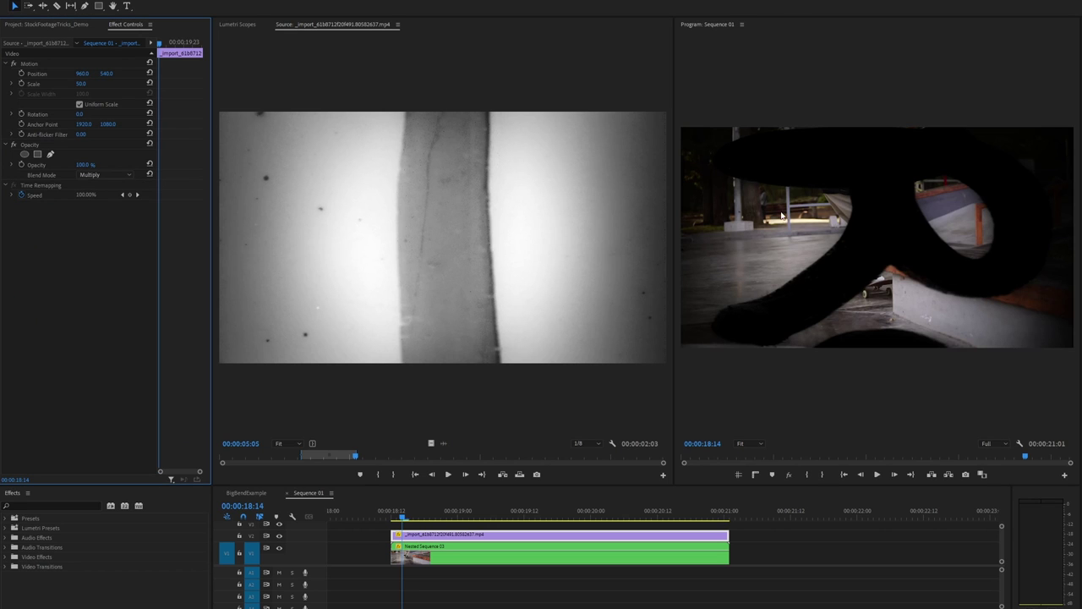
pyautogui.click(99, 175)
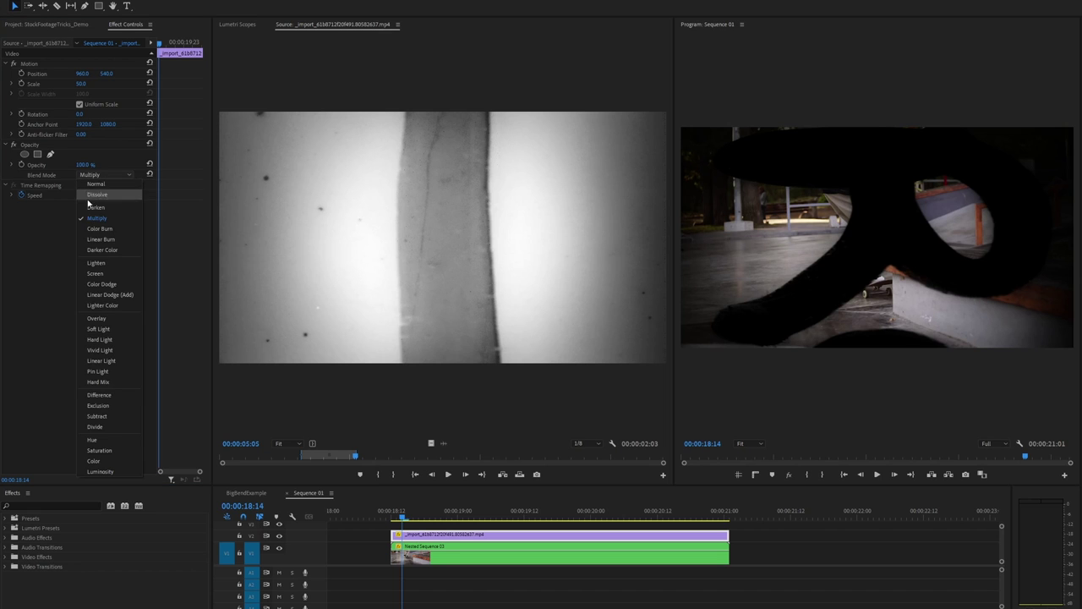
pyautogui.click(106, 294)
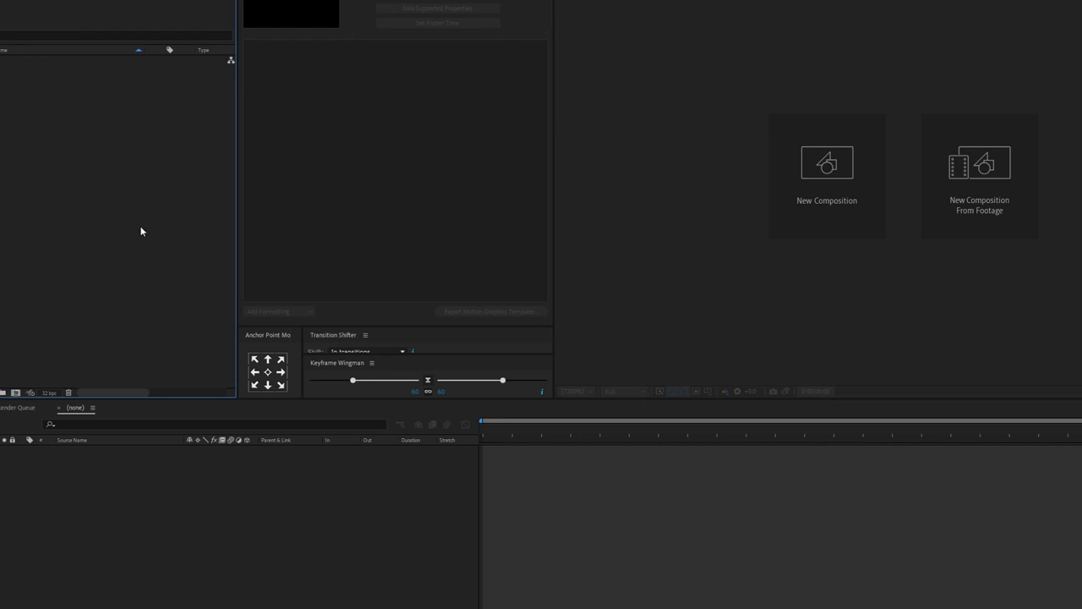
# - Import 7663965.ai into the project as a composition
pyautogui.rightClick(116, 182)
pyautogui.moveTo(142, 233)
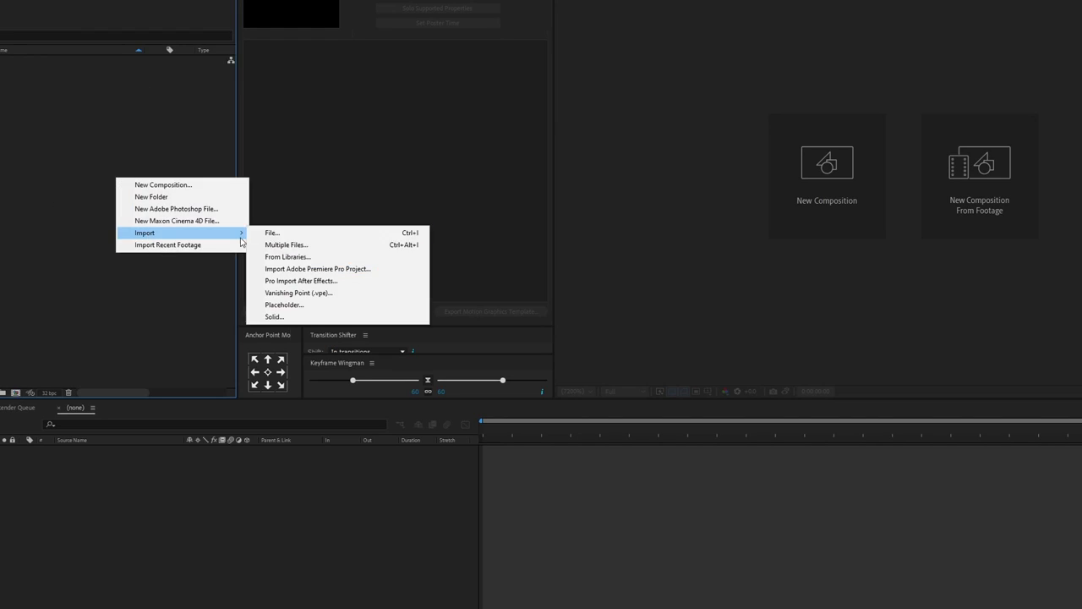
pyautogui.click(296, 237)
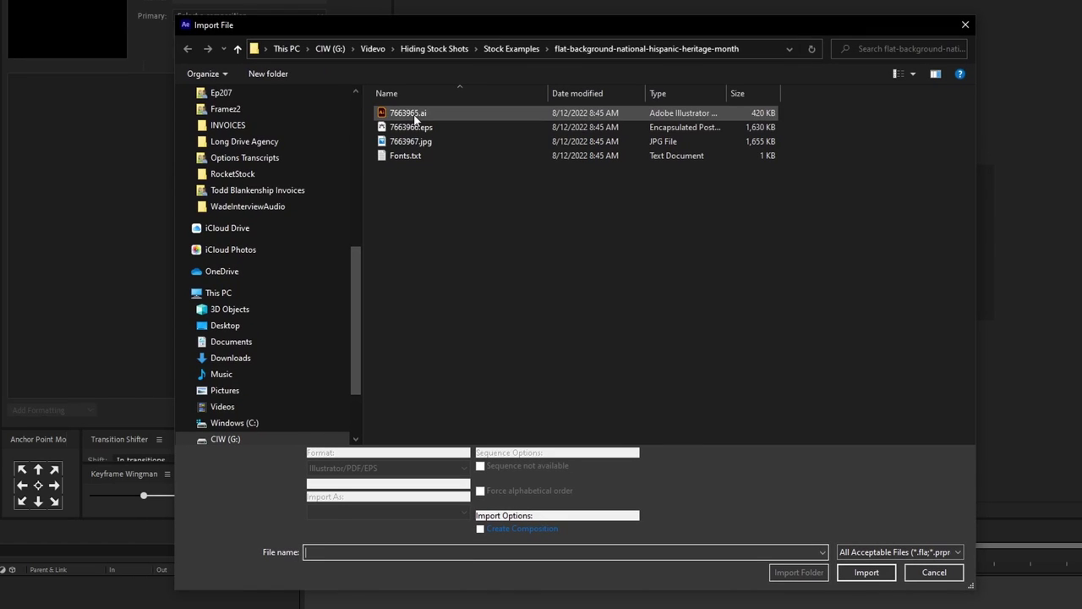
pyautogui.click(414, 119)
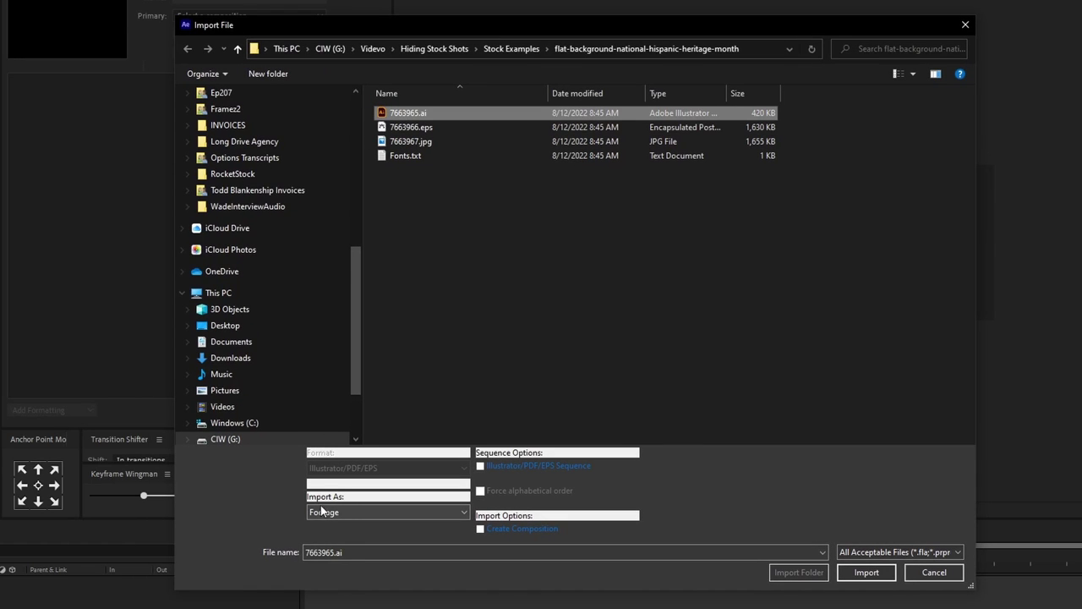
pyautogui.click(330, 515)
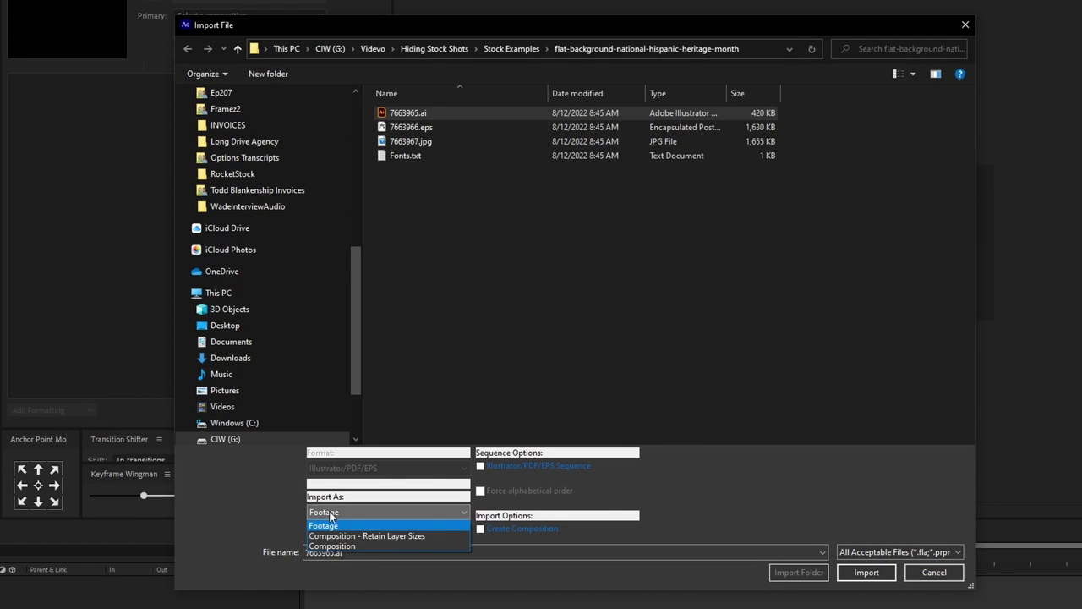
pyautogui.click(333, 547)
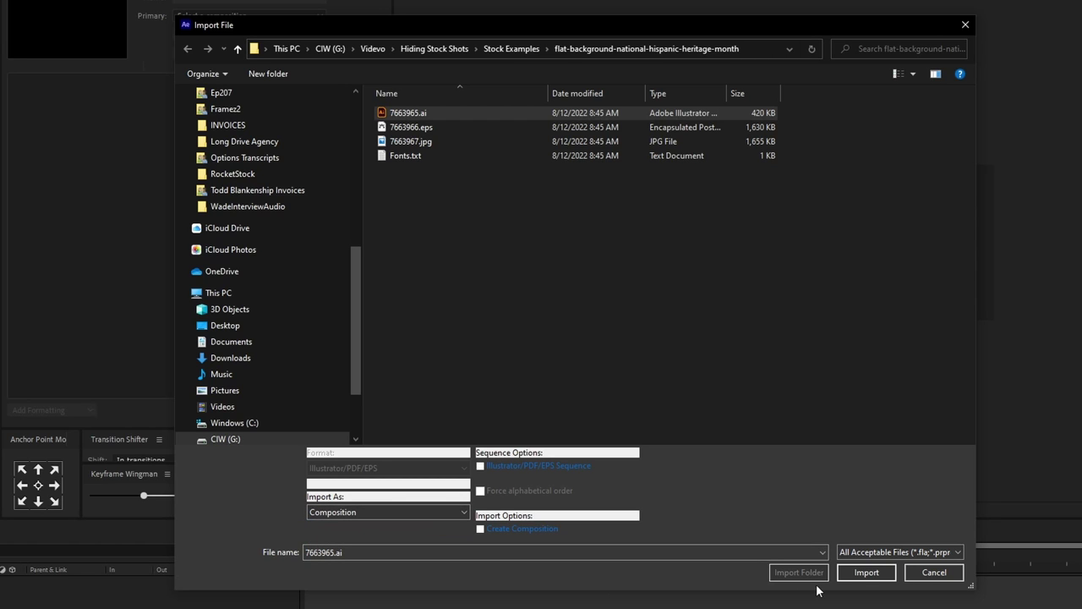
pyautogui.click(878, 578)
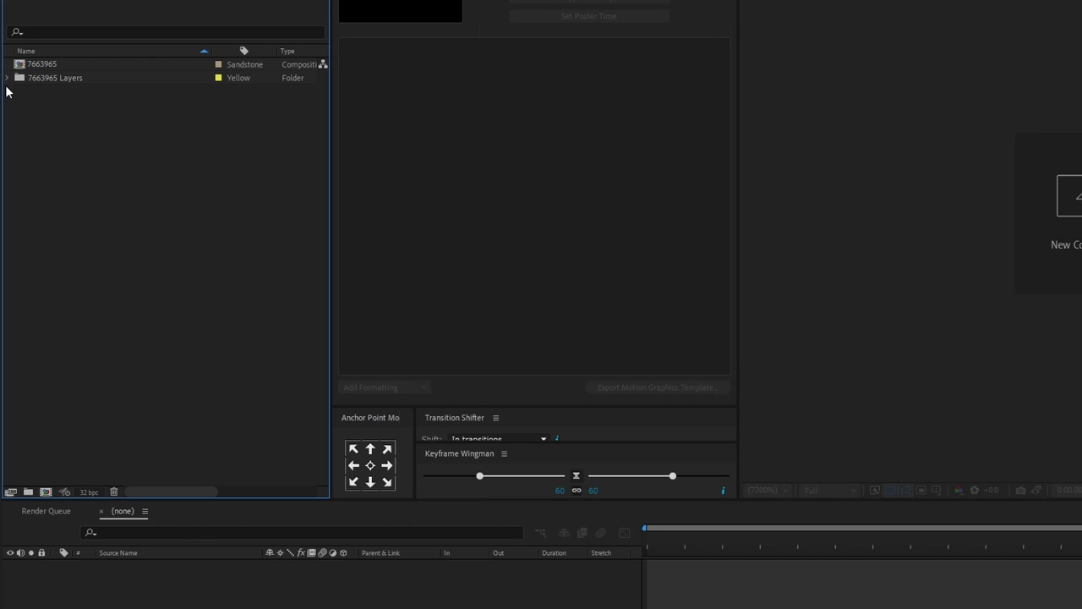
# - Inspect the BACKGROUND, OBJECTS and TEXTS layer items, then start a new composition
pyautogui.click(7, 78)
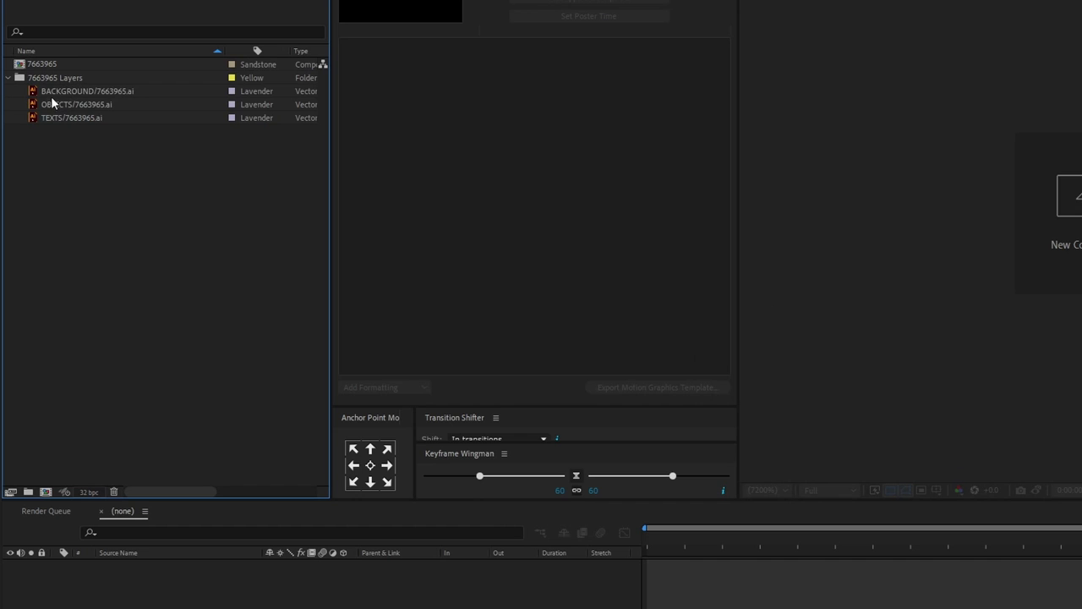
pyautogui.click(46, 93)
pyautogui.click(45, 105)
pyautogui.click(45, 118)
pyautogui.click(32, 93)
pyautogui.click(72, 229)
pyautogui.rightClick(71, 229)
pyautogui.click(88, 235)
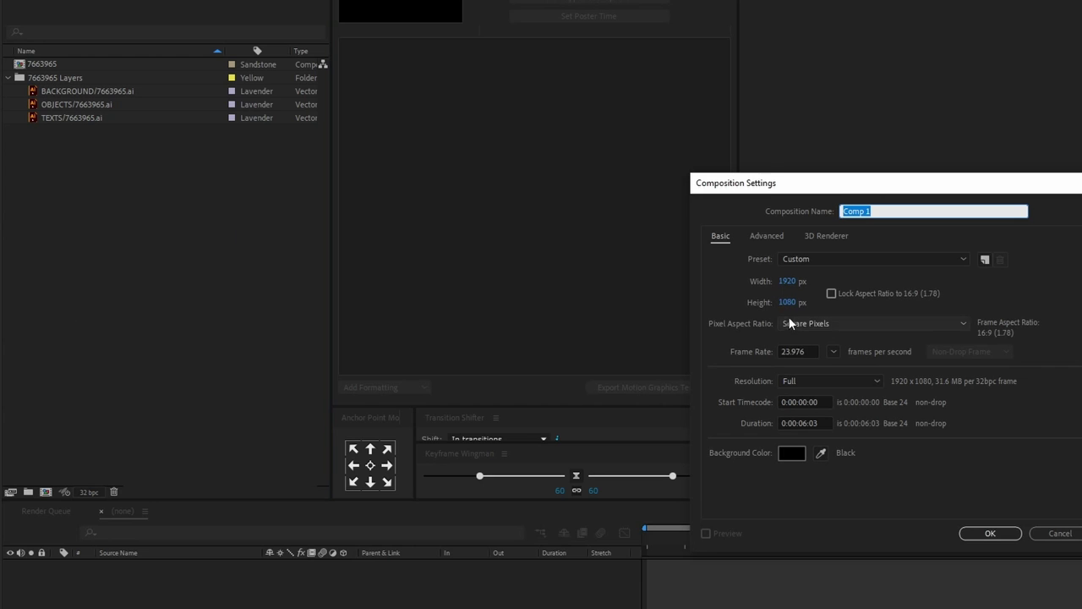
# - Accept the 1920×1080 composition and place the TEXTS, BACKGROUND and OBJECTS layers into Comp 1
pyautogui.click(1006, 534)
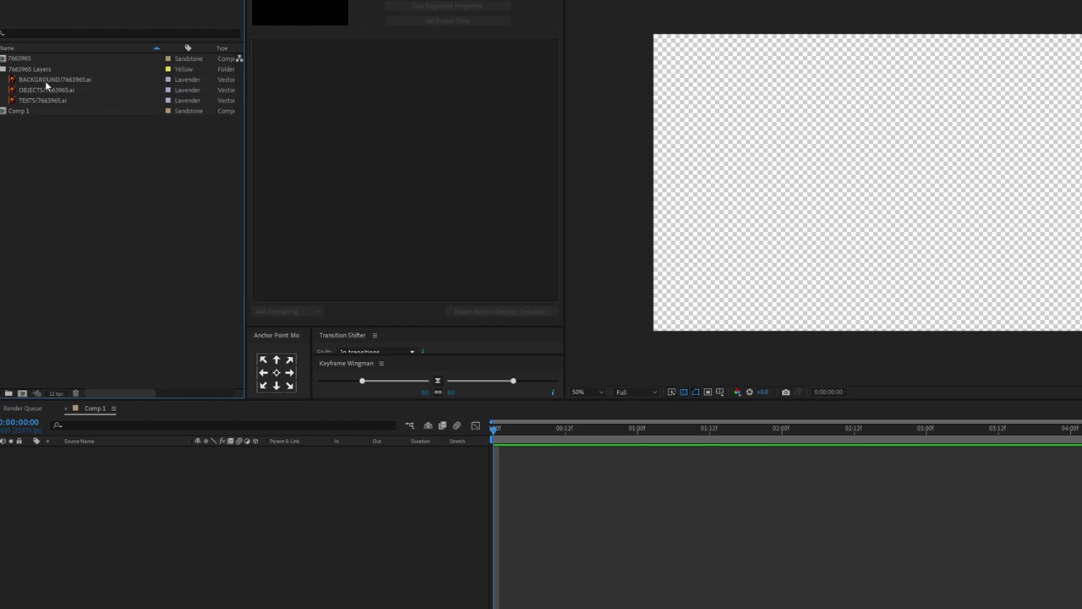
pyautogui.click(32, 101)
pyautogui.keyDown('shift'); pyautogui.click(38, 80); pyautogui.keyUp('shift')
pyautogui.moveTo(38, 79); pyautogui.dragTo(195, 541)
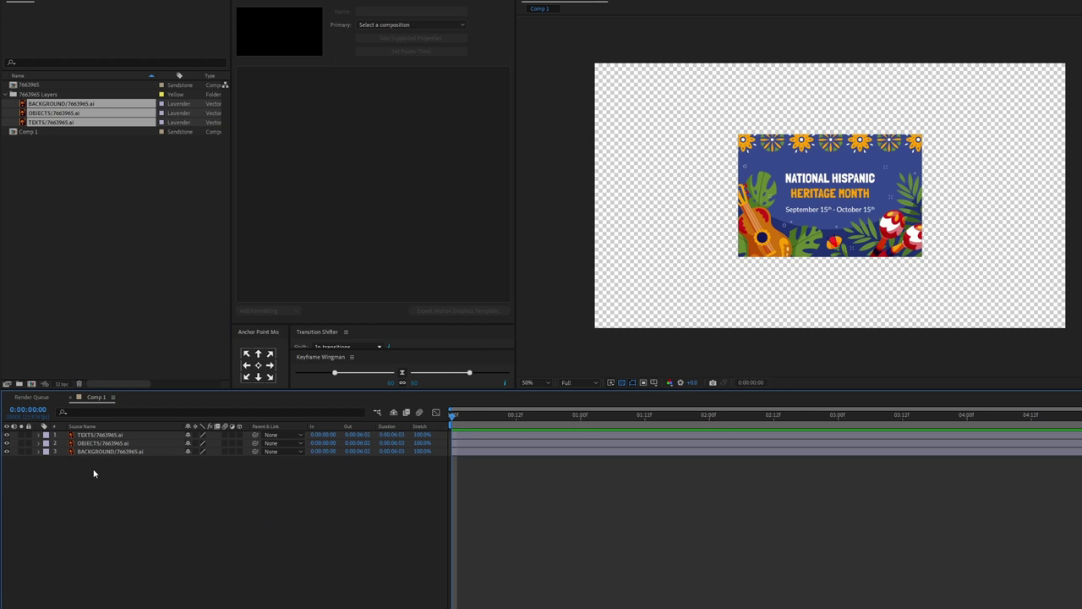
# - Scale all three artwork layers up to 216%
pyautogui.moveTo(92, 471); pyautogui.dragTo(93, 436)
pyautogui.press('s')
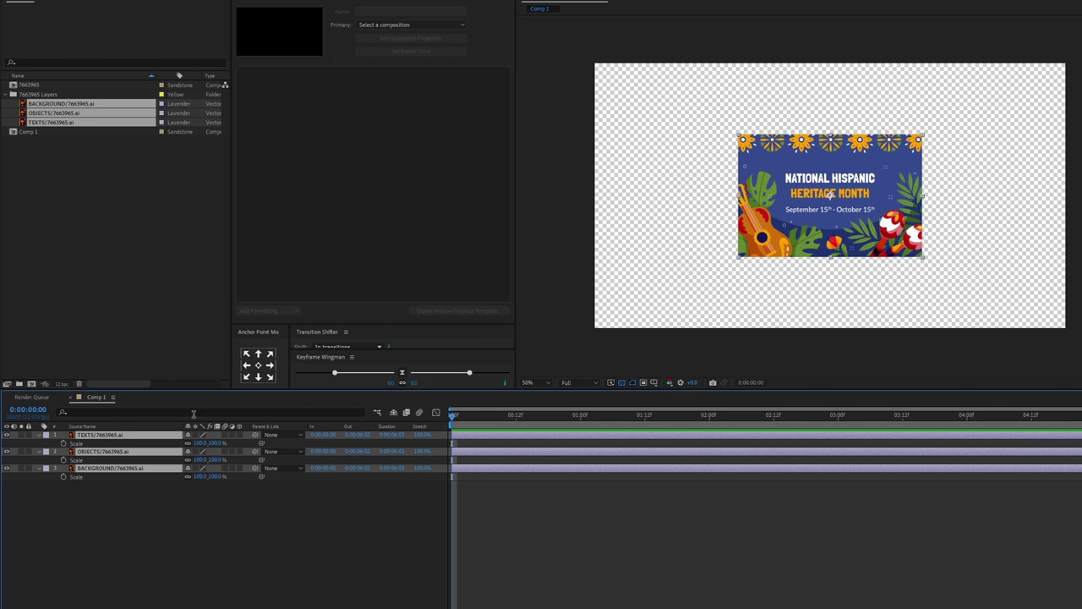
pyautogui.moveTo(213, 443); pyautogui.dragTo(279, 450)
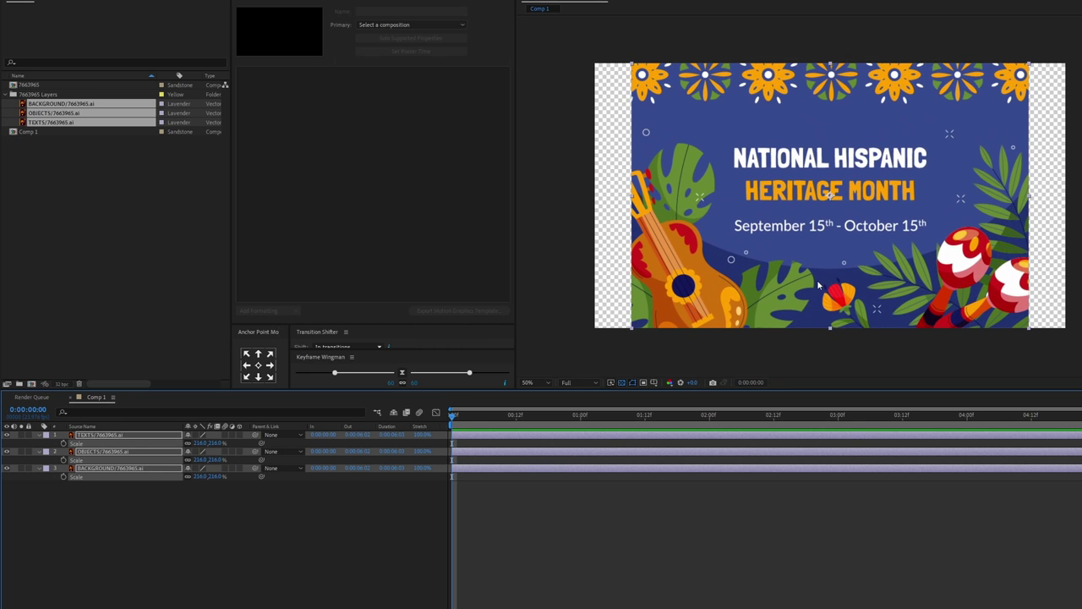
pyautogui.click(250, 563)
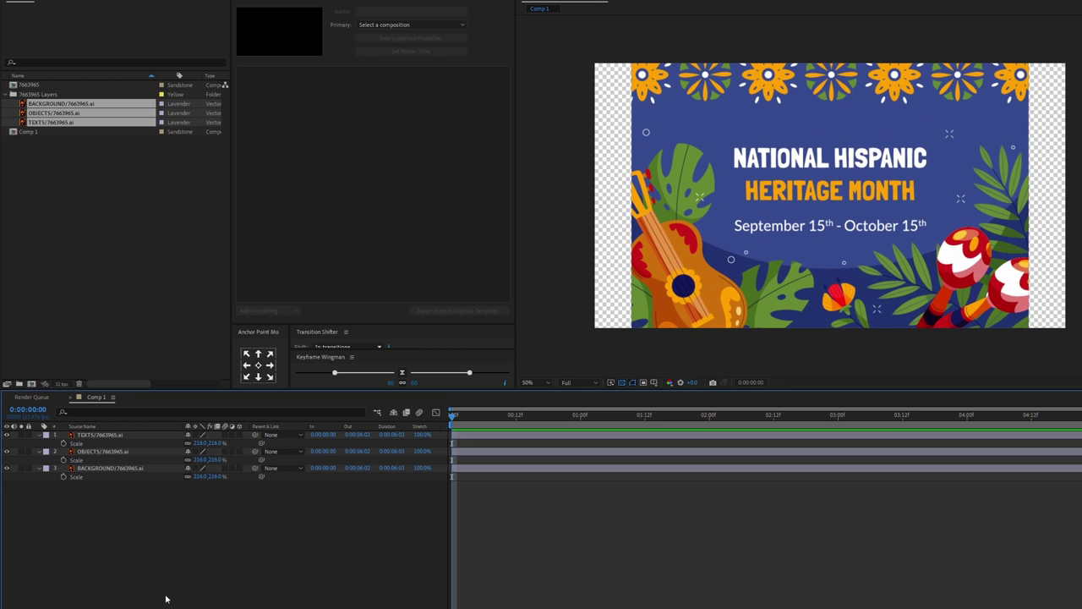
# - Fit the BACKGROUND layer to the composition so it fills the frame
pyautogui.click(644, 209)
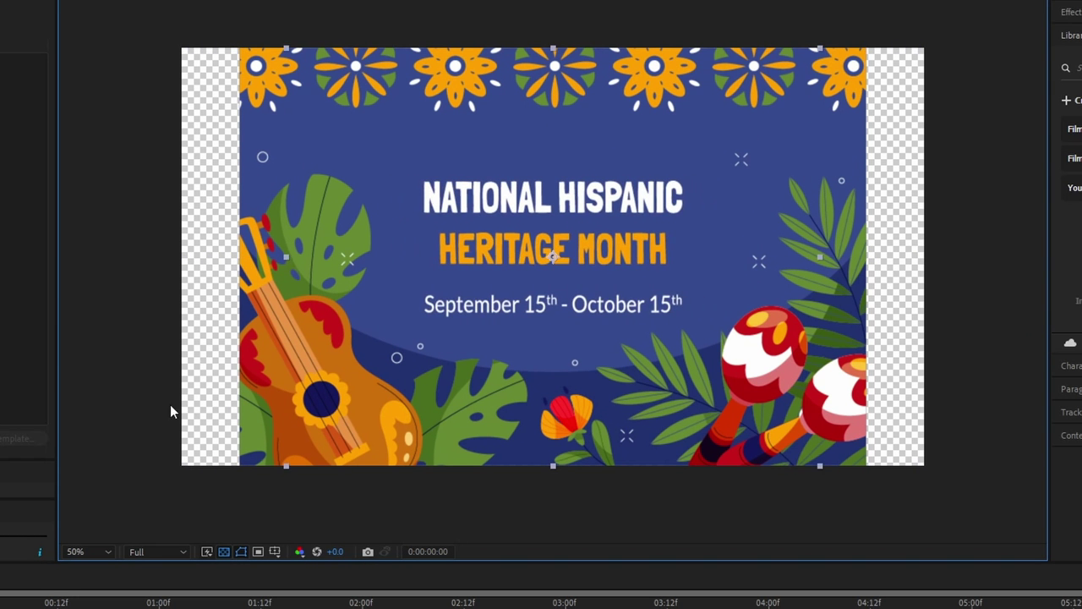
pyautogui.click(115, 486)
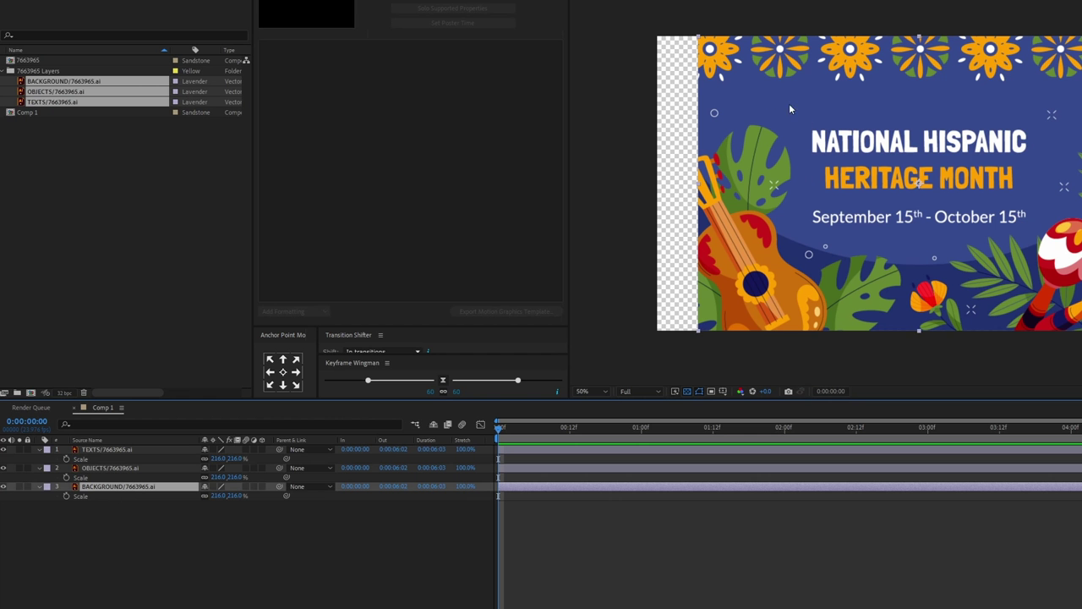
pyautogui.rightClick(859, 117)
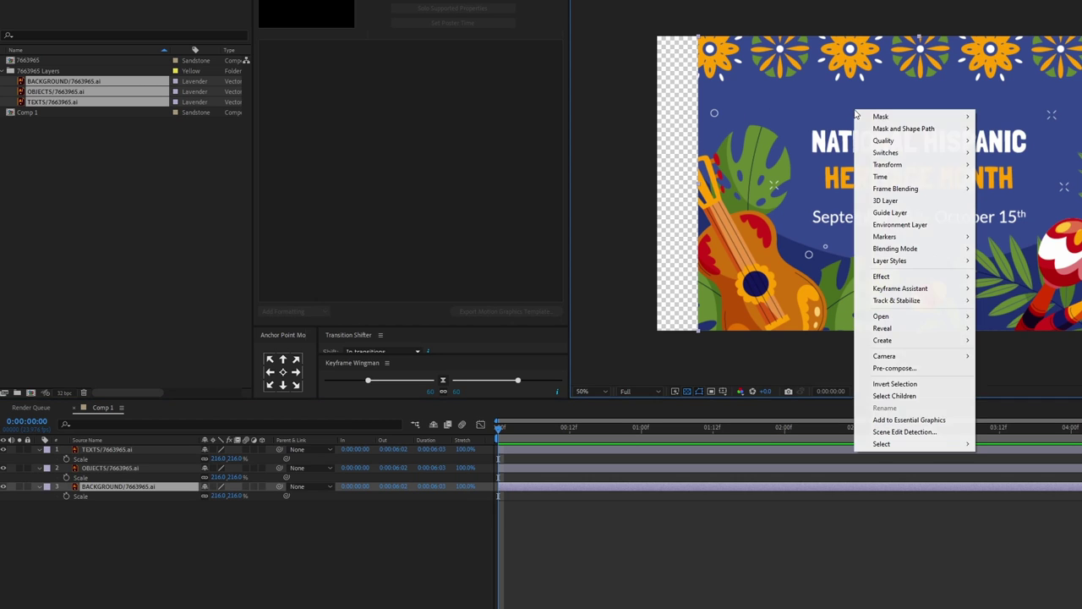
pyautogui.moveTo(899, 166)
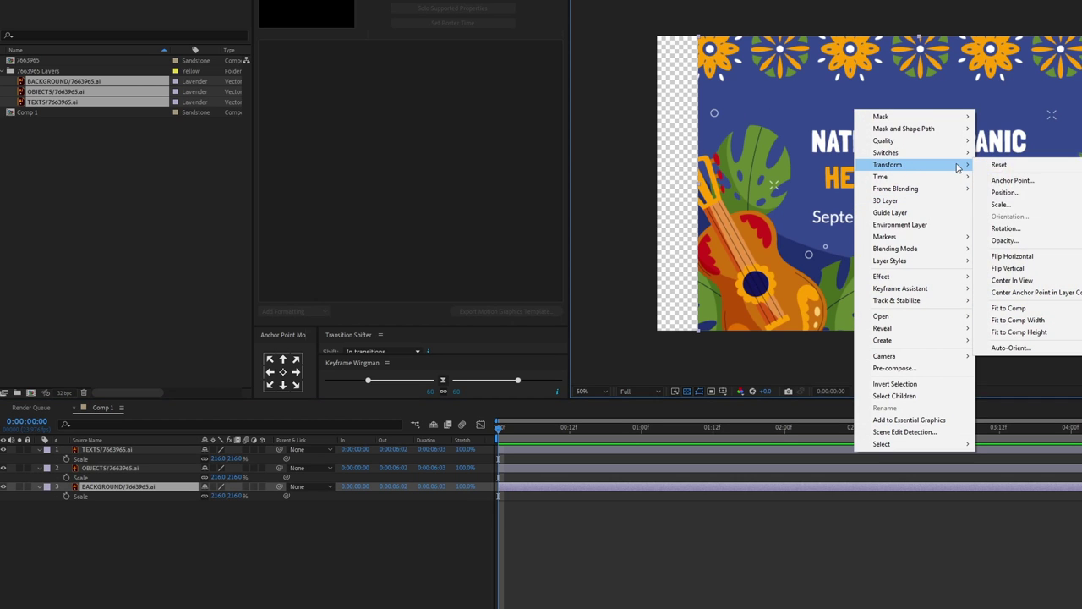
pyautogui.click(1009, 307)
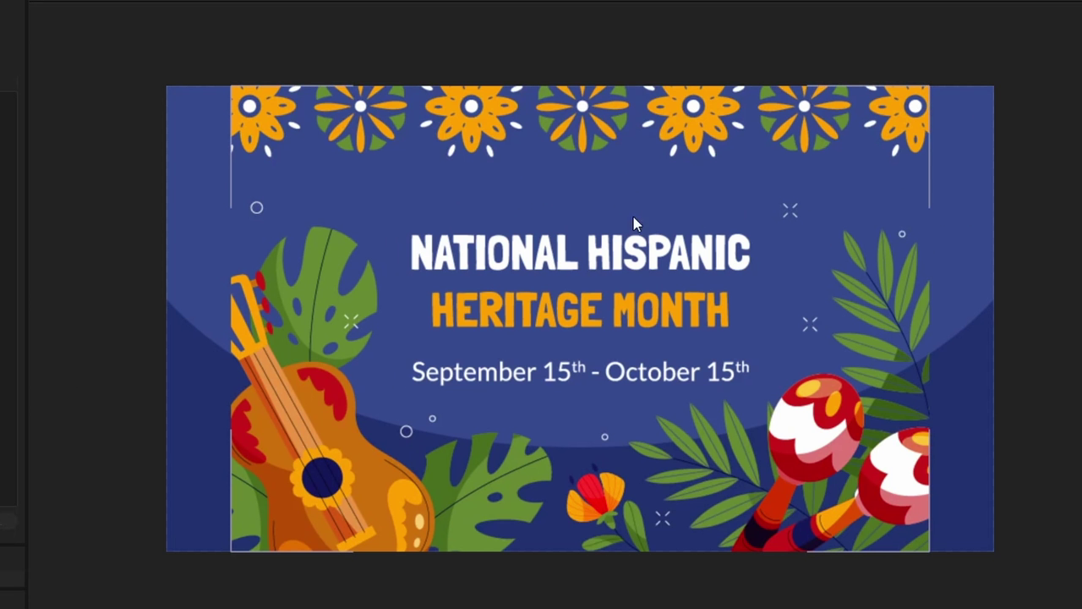
pyautogui.hotkey('ctrl', 'shift', 'a')
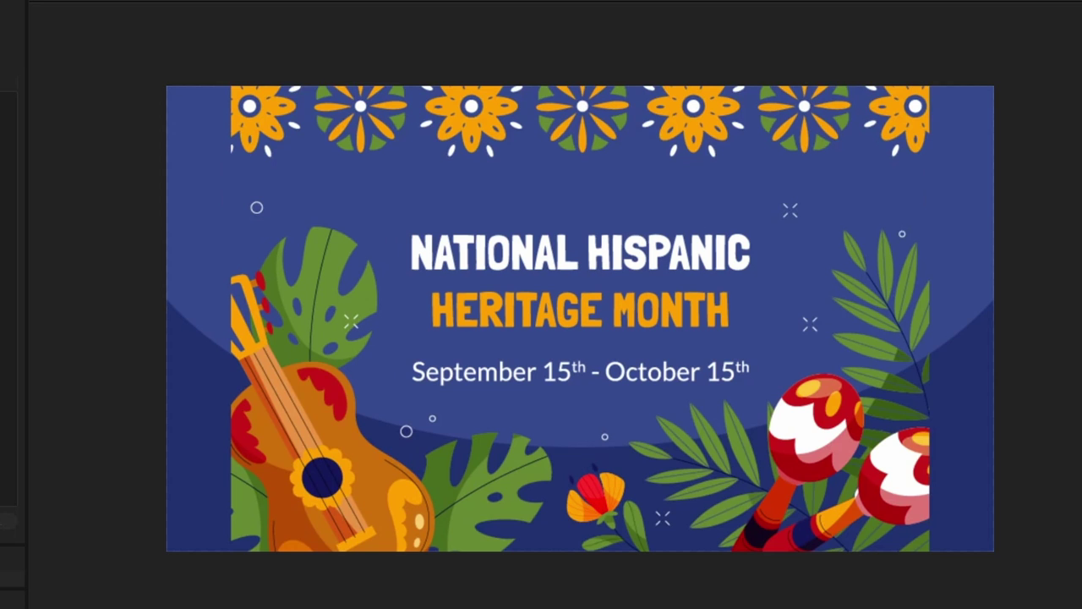
pyautogui.hotkey('ctrl', 'a')
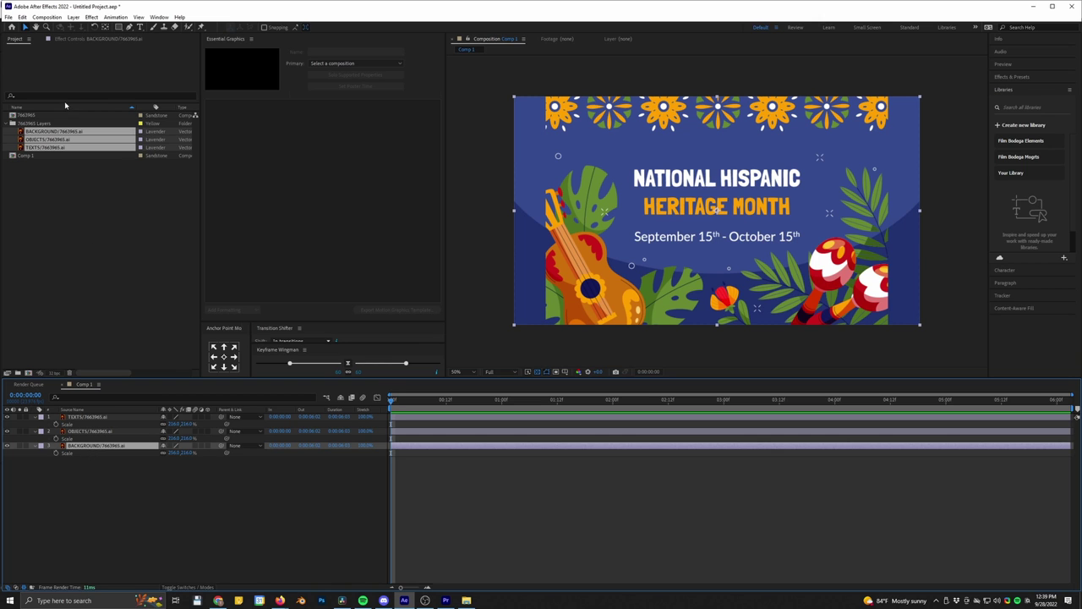
# - Apply Hue/Saturation to BACKGROUND and shift Master Hue from blue through purple to deep red
pyautogui.click(91, 17)
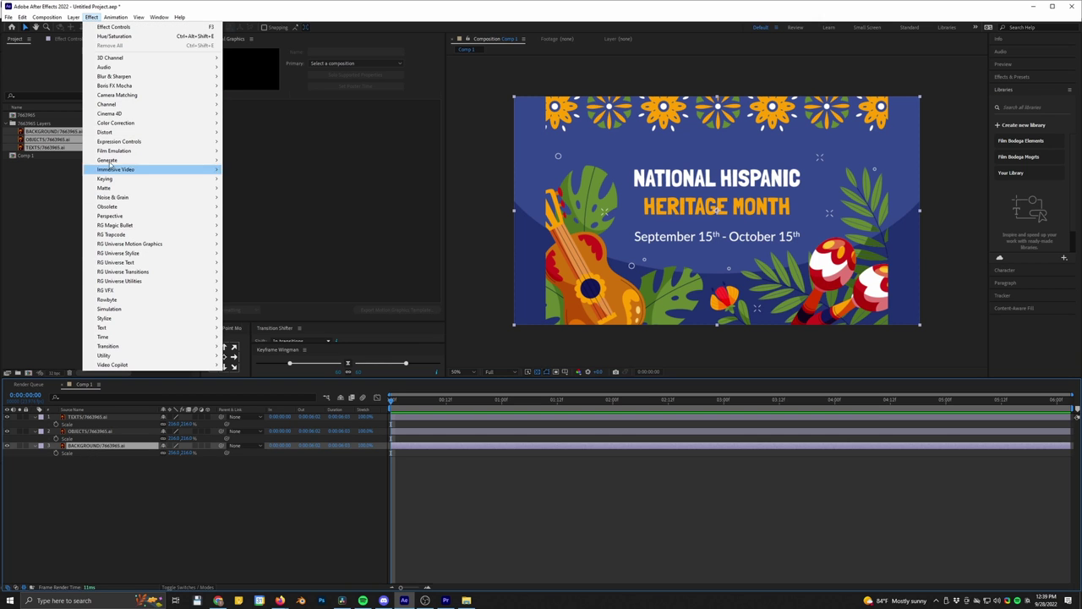
pyautogui.moveTo(115, 127)
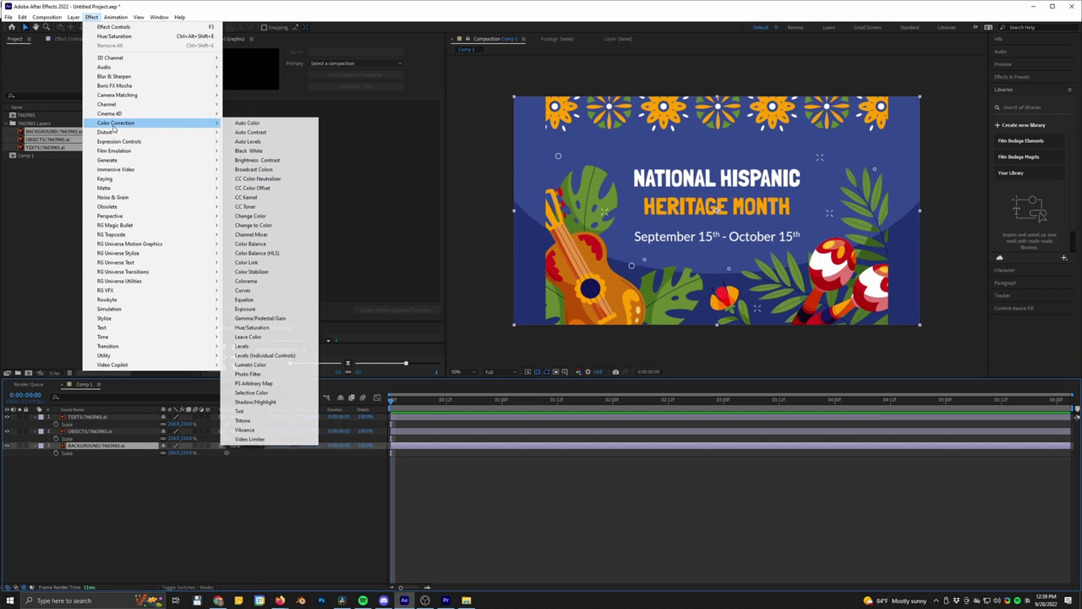
pyautogui.click(250, 330)
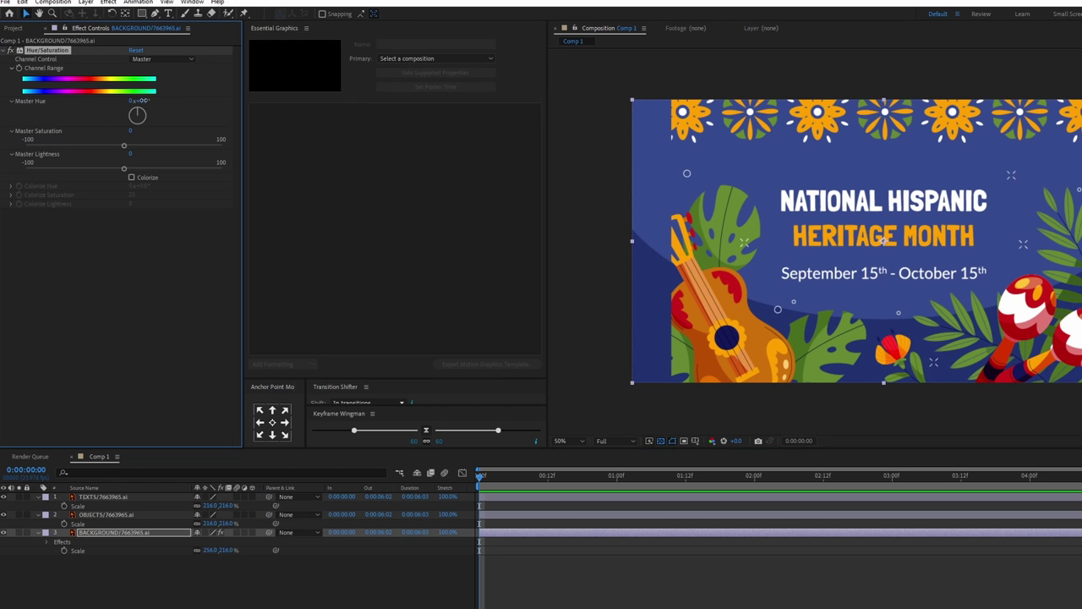
pyautogui.moveTo(121, 98); pyautogui.dragTo(128, 97)
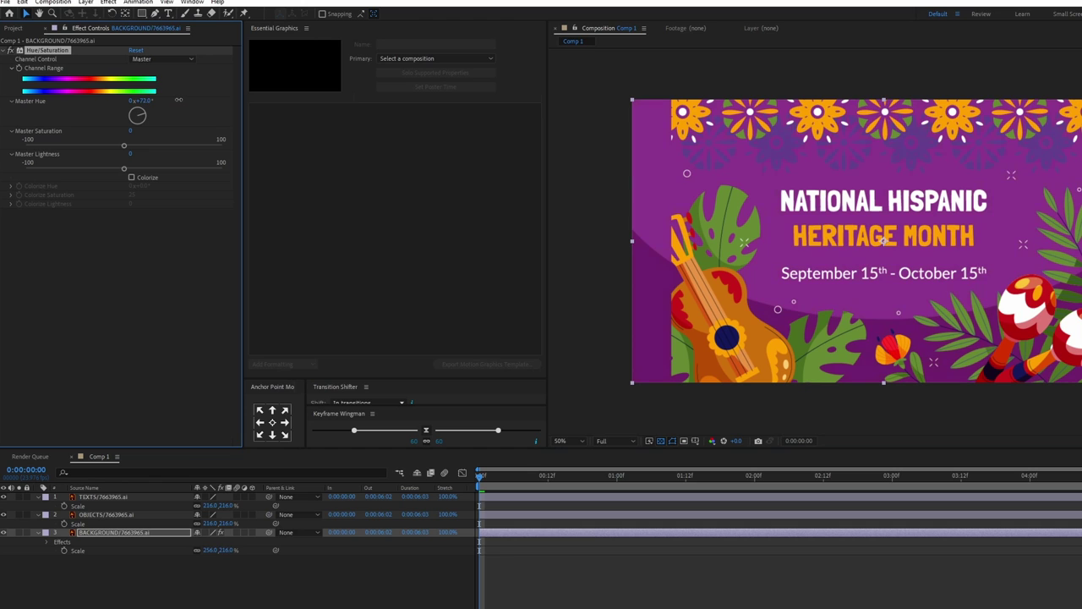
pyautogui.moveTo(167, 99); pyautogui.dragTo(207, 100)
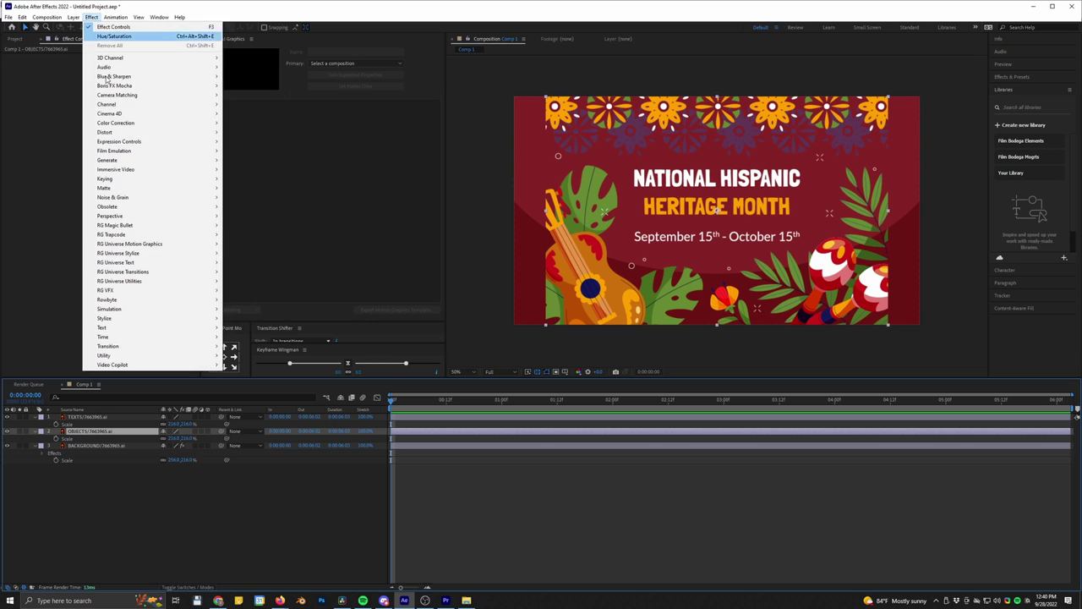
# - Add Change to Color to OBJECTS, turning the sampled orange flower colour into light blue
pyautogui.moveTo(124, 125)
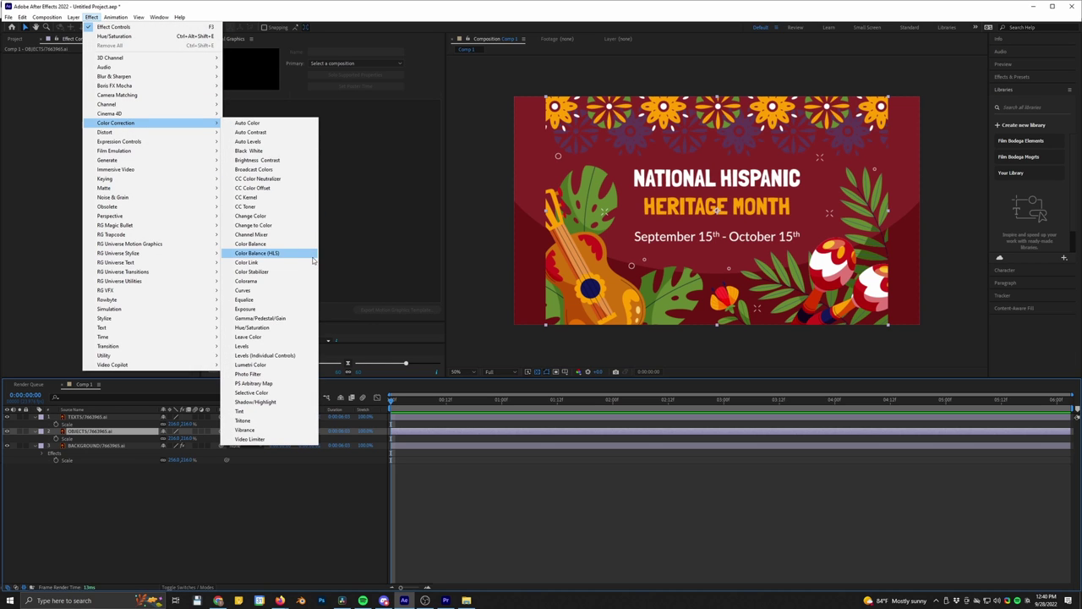
pyautogui.click(250, 225)
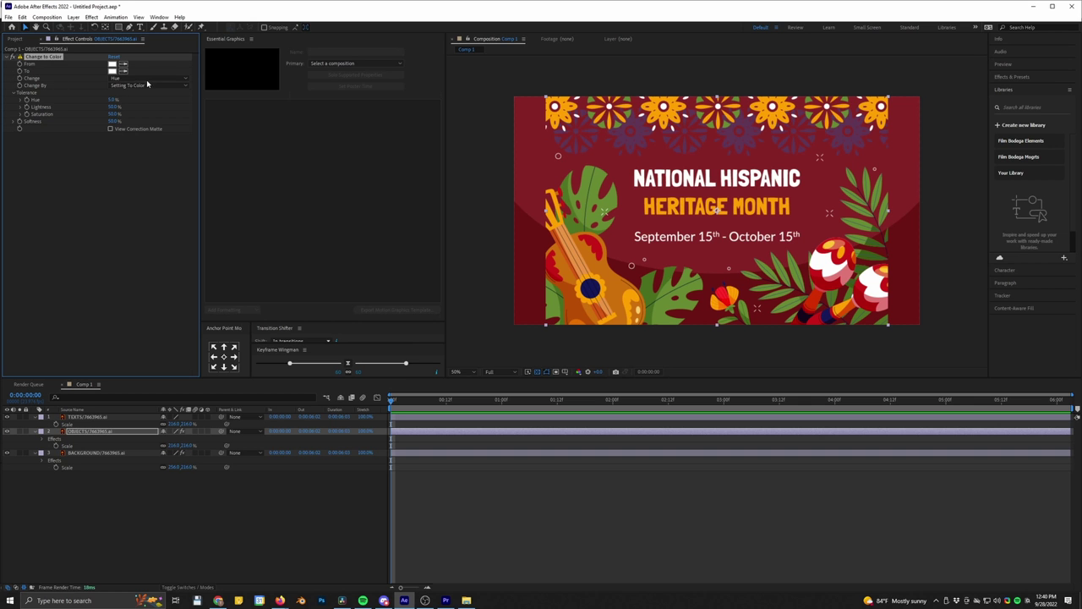
pyautogui.click(122, 65)
pyautogui.click(568, 103)
pyautogui.click(114, 72)
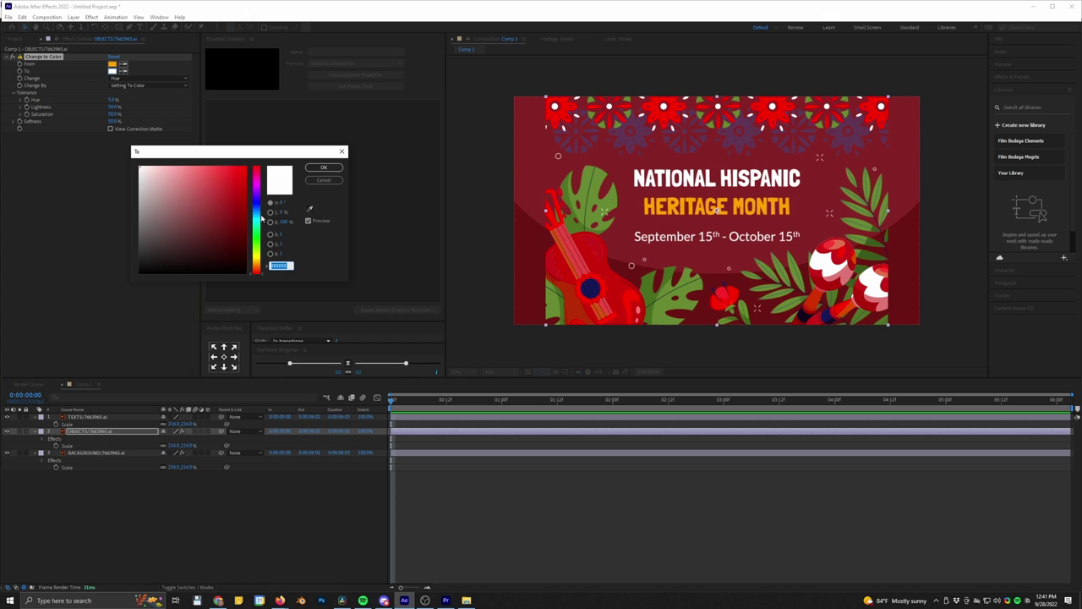
pyautogui.click(256, 216)
pyautogui.click(201, 187)
pyautogui.moveTo(201, 187)
pyautogui.mouseDown()
pyautogui.moveTo(208, 180)
pyautogui.moveTo(207, 205)
pyautogui.moveTo(215, 178)
pyautogui.mouseUp()
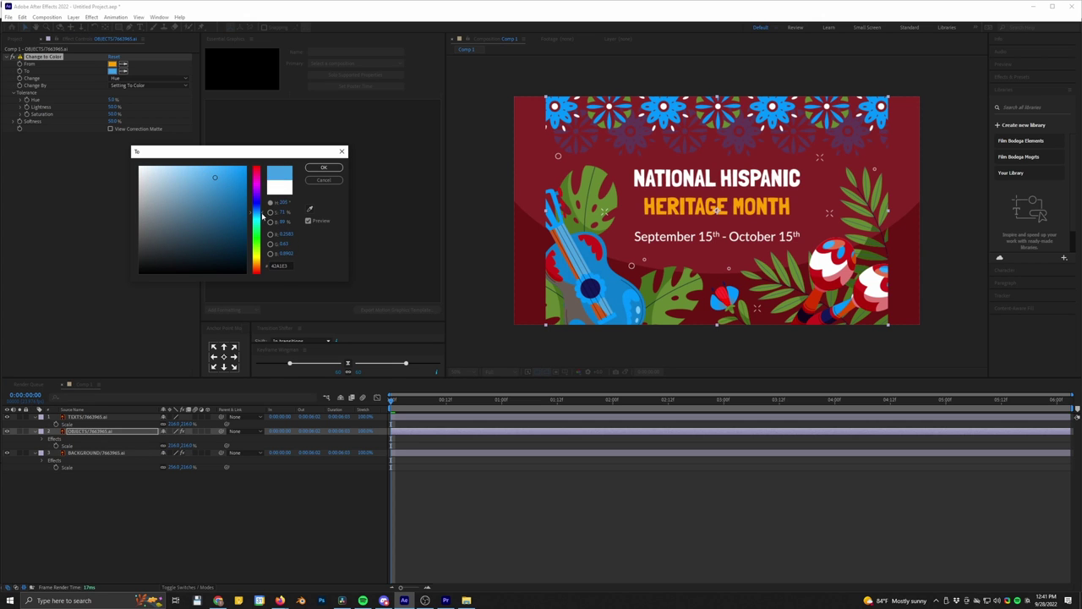
pyautogui.moveTo(263, 217); pyautogui.dragTo(261, 218)
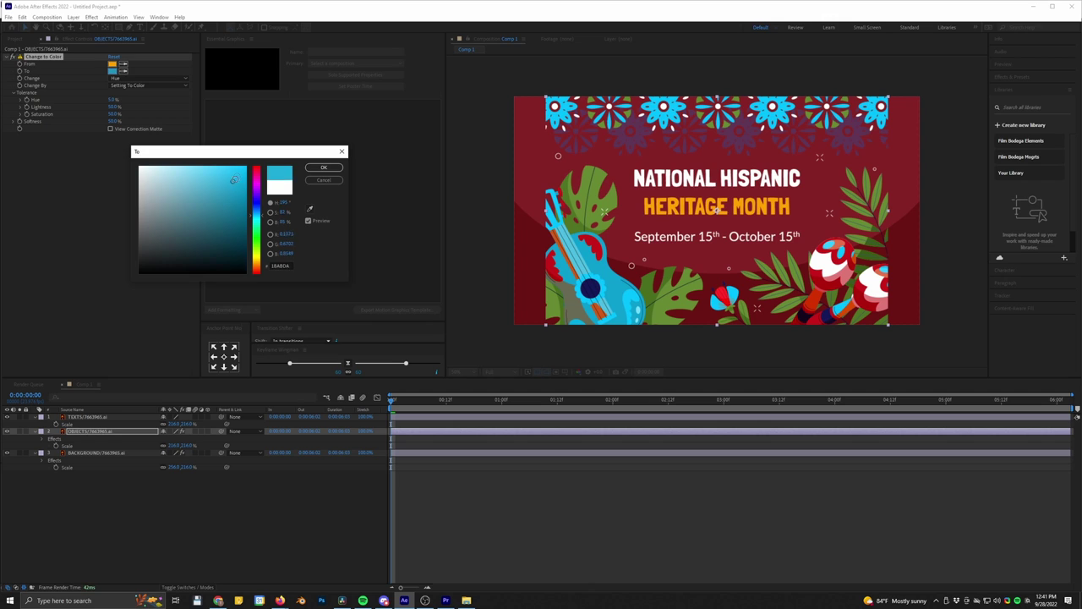
pyautogui.press('Return')
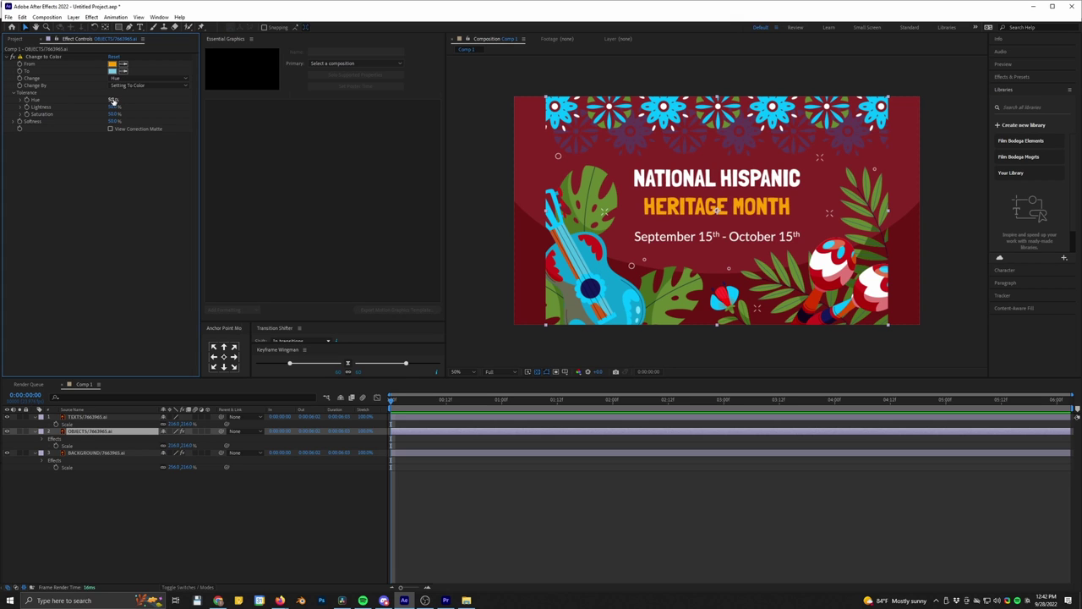
# - Narrow the Change to Color Hue tolerance to 0.5%
pyautogui.moveTo(113, 100); pyautogui.dragTo(106, 100)
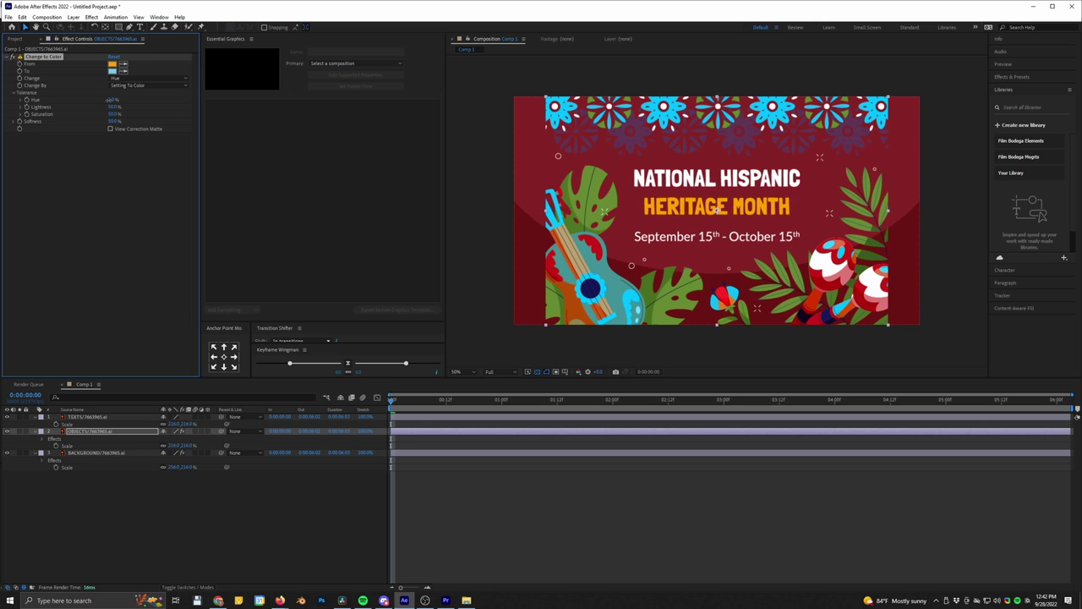
pyautogui.moveTo(106, 100); pyautogui.dragTo(107, 100)
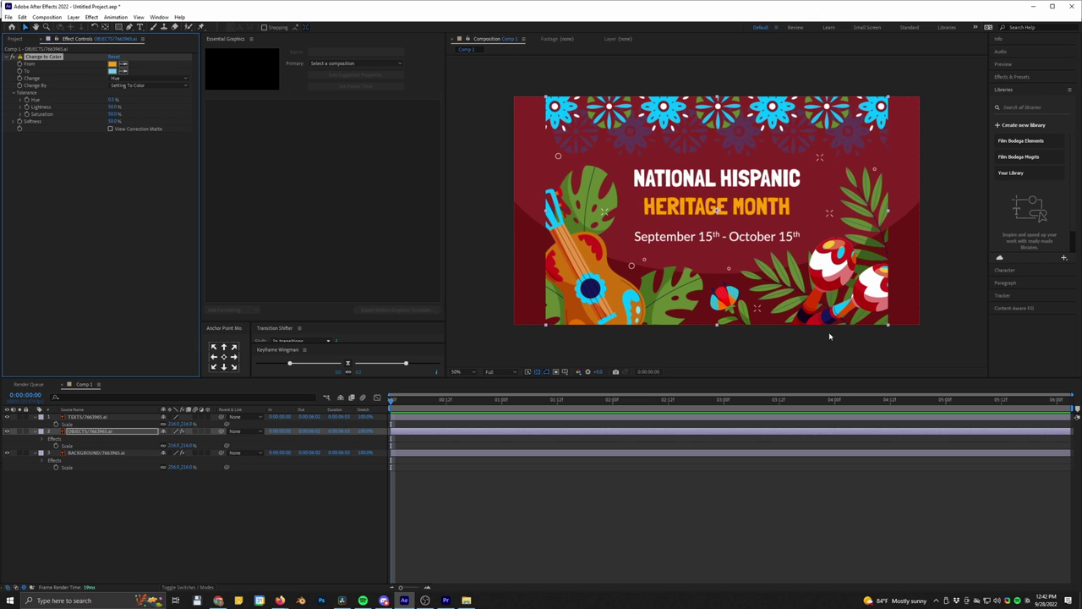
pyautogui.click(752, 311)
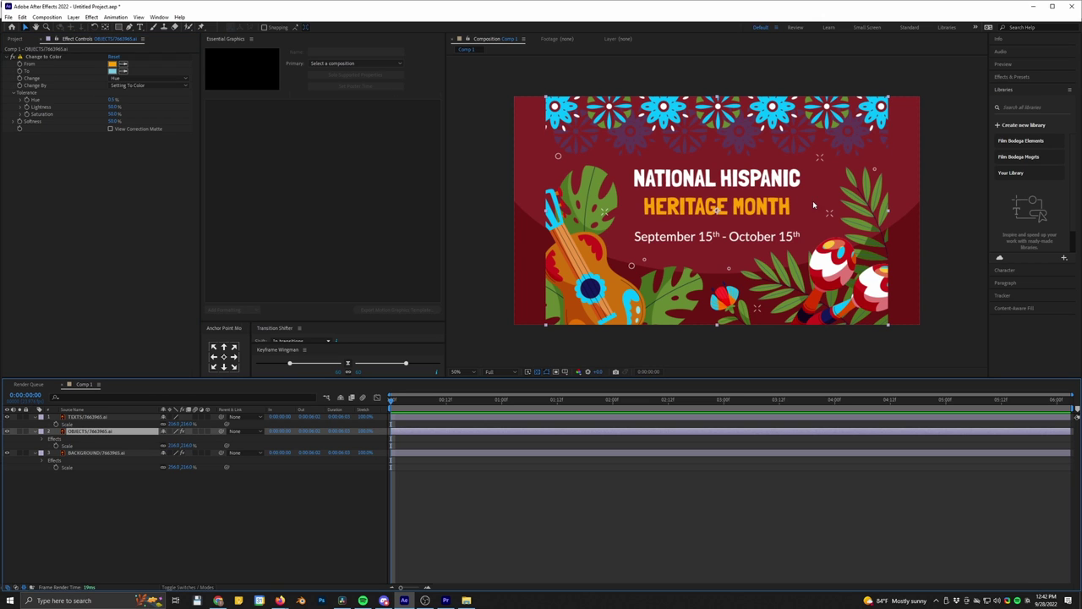
# - Copy the Change to Color effect onto the TEXTS layer so HERITAGE MONTH turns blue
pyautogui.click(50, 58)
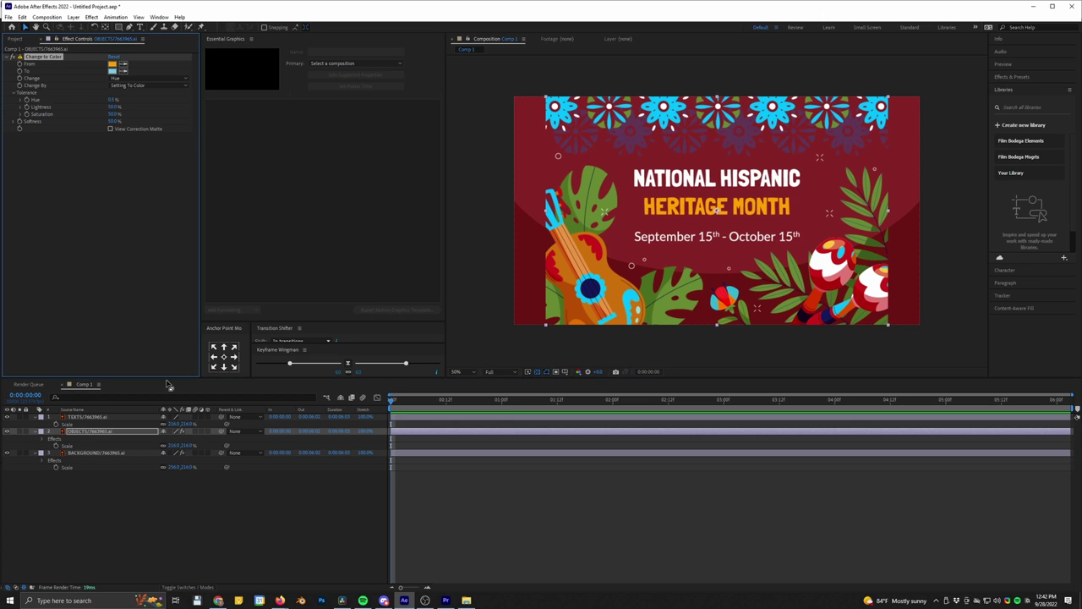
pyautogui.click(89, 417)
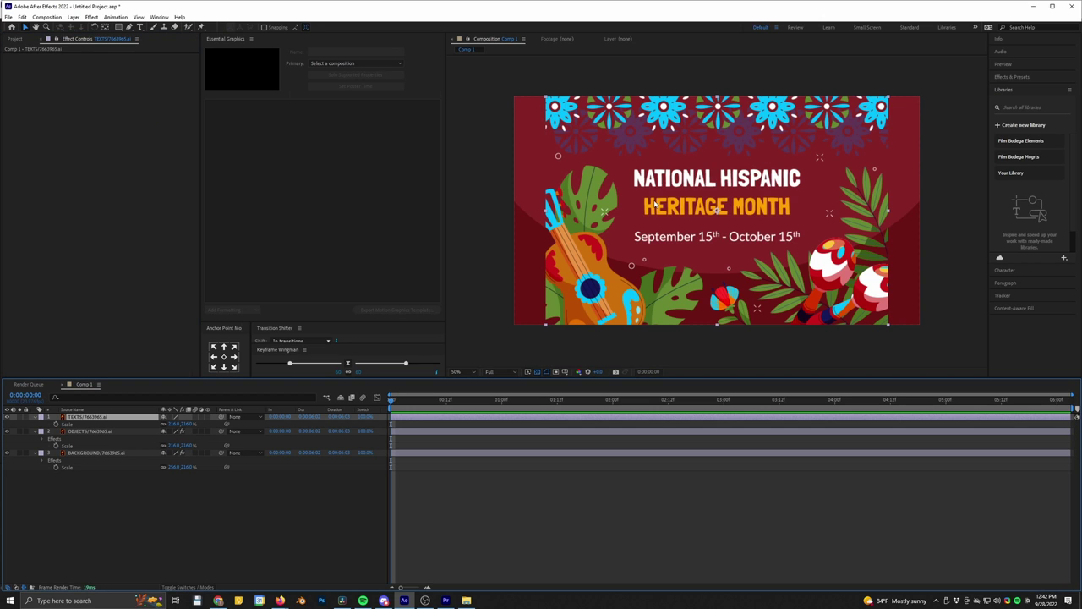
pyautogui.hotkey('ctrl', 'v')
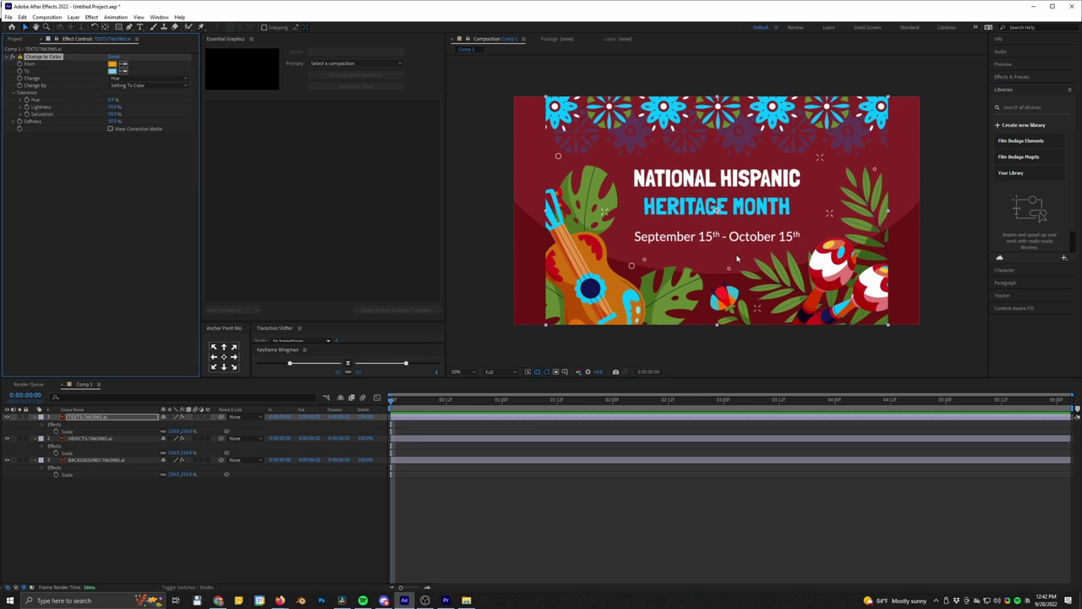
pyautogui.click(475, 488)
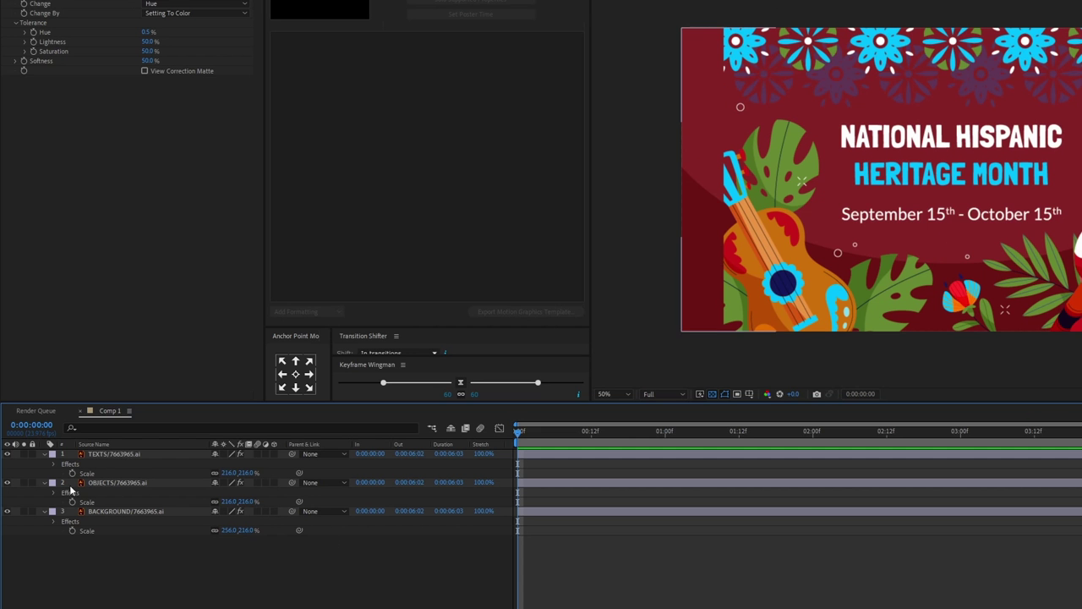
pyautogui.click(105, 486)
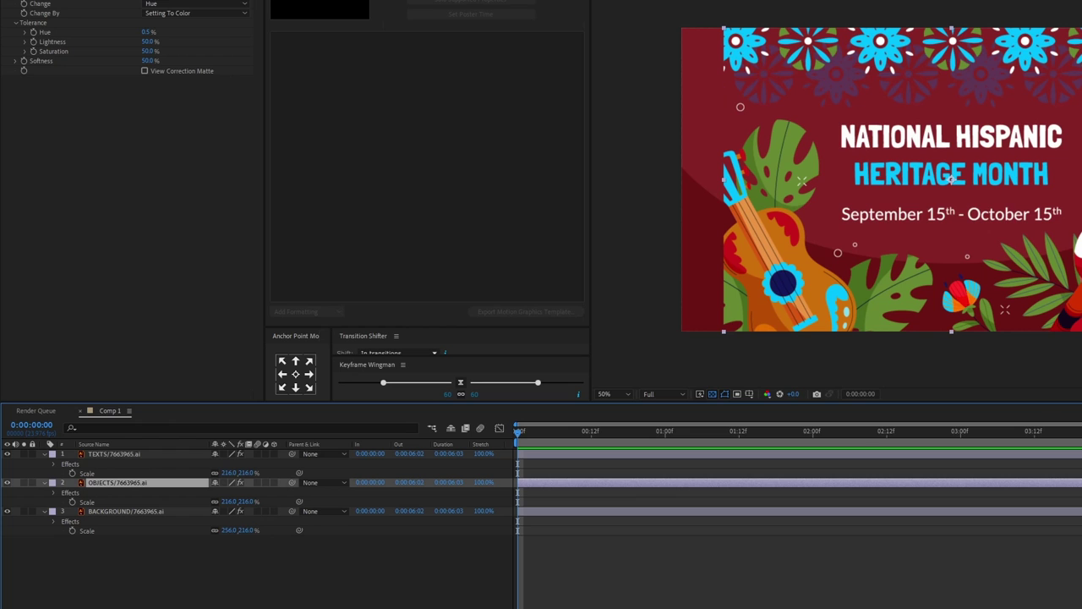
# - Duplicate the OBJECTS layer twice and select the bottom copy
pyautogui.hotkey('ctrl', 'd')
pyautogui.hotkey('ctrl', 'd')
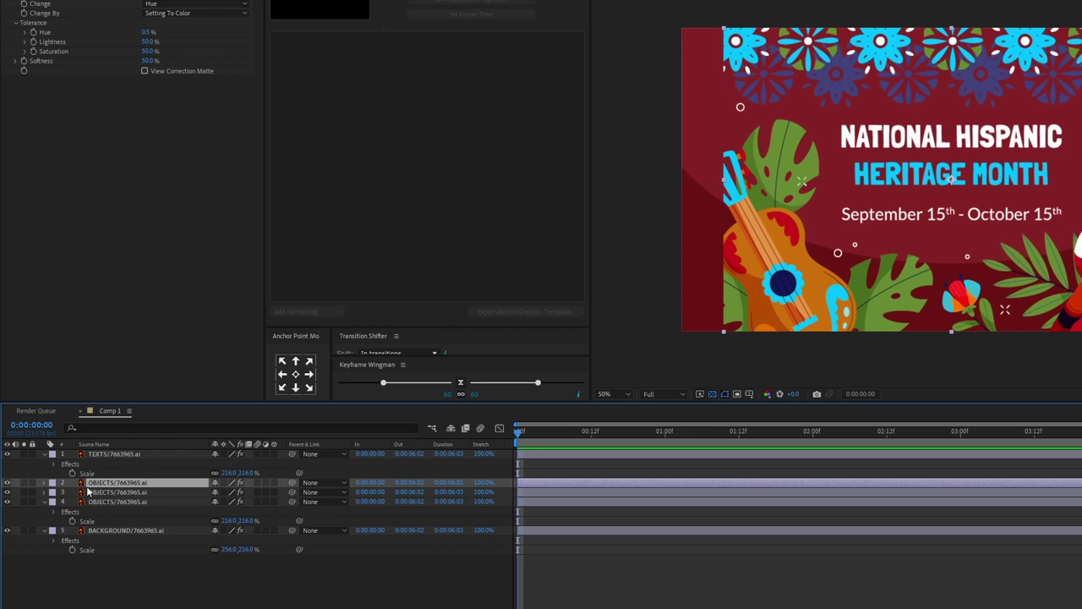
pyautogui.click(115, 587)
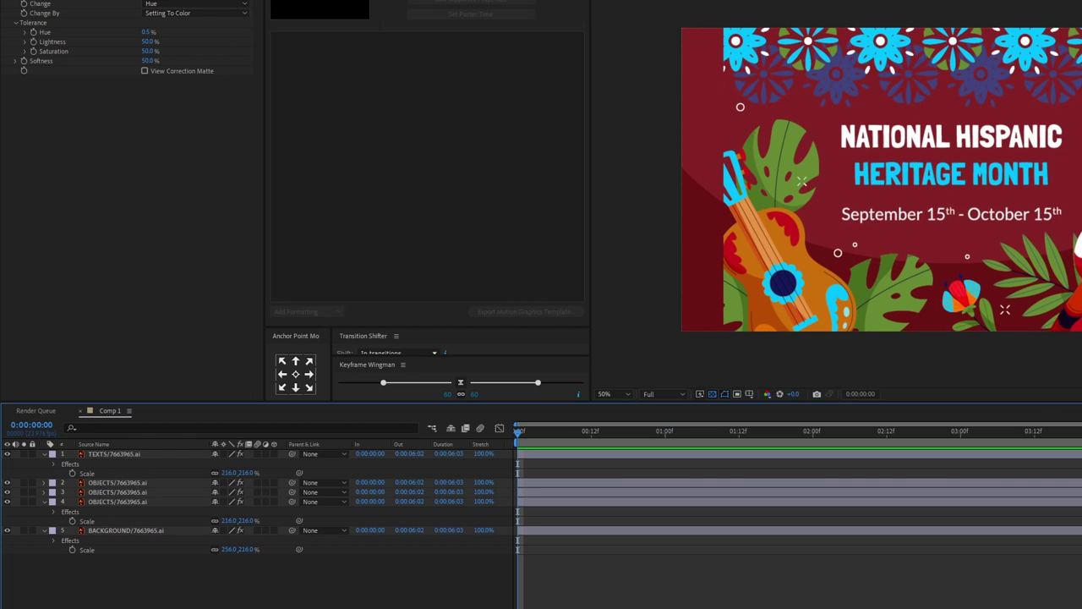
pyautogui.click(119, 501)
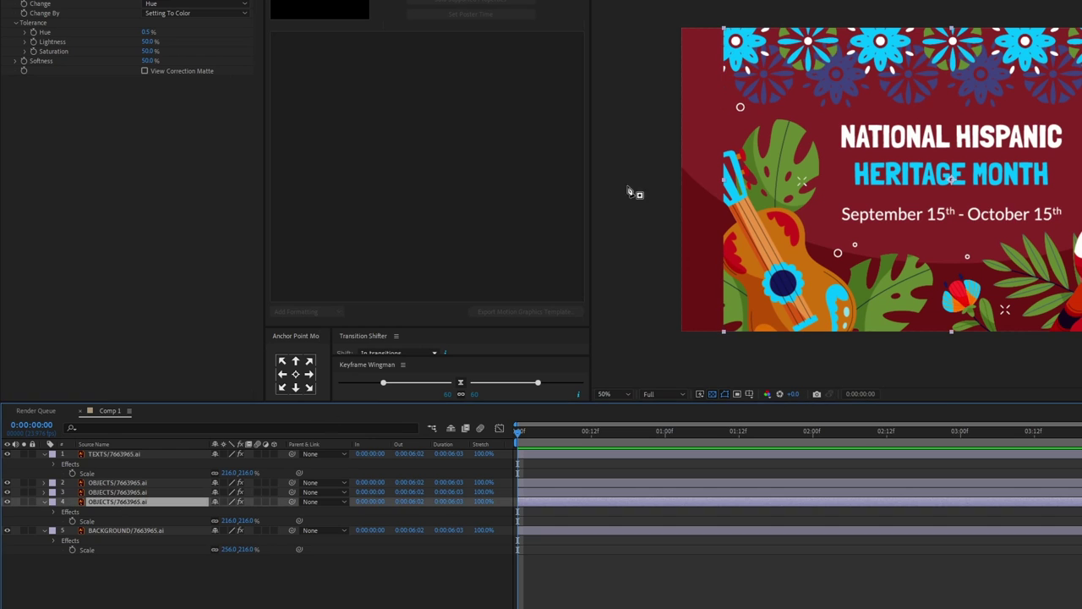
# - Draw a Pen mask around the top flower band
pyautogui.click(701, 7)
pyautogui.click(702, 122)
pyautogui.moveTo(769, 111); pyautogui.dragTo(791, 112)
pyautogui.click(474, 184)
pyautogui.click(498, 180)
pyautogui.click(540, 175)
pyautogui.click(595, 179)
pyautogui.click(605, 180)
pyautogui.click(653, 178)
pyautogui.click(696, 179)
pyautogui.click(745, 186)
pyautogui.click(760, 179)
pyautogui.click(797, 182)
pyautogui.click(849, 178)
pyautogui.click(852, 95)
pyautogui.click(808, 73)
pyautogui.click(353, 74)
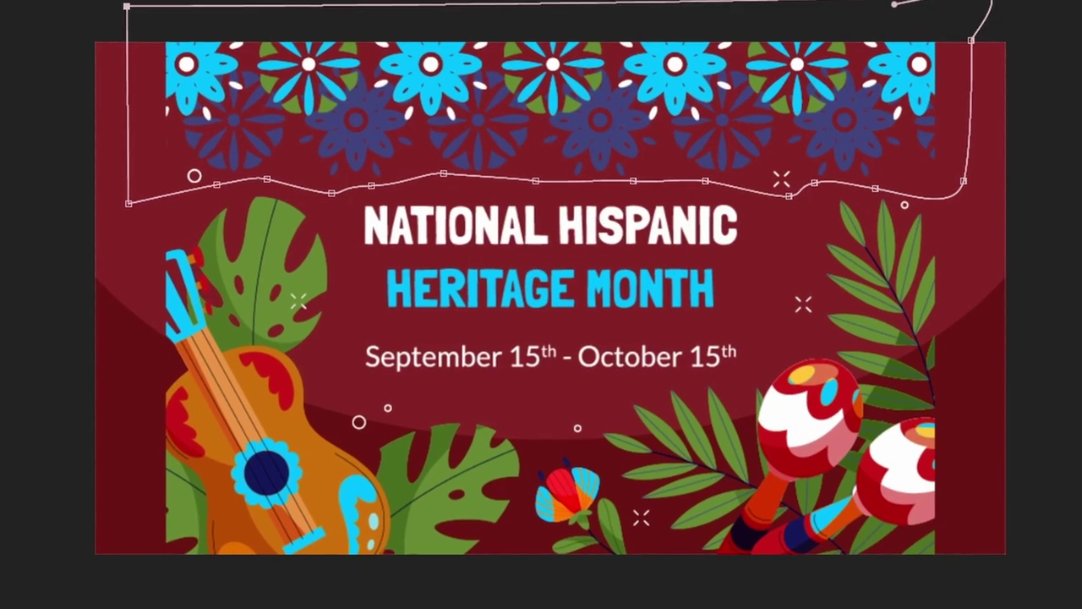
# - Draw a Pen mask outlining the left-side artwork
pyautogui.click(177, 218)
pyautogui.click(142, 386)
pyautogui.click(159, 576)
pyautogui.click(484, 574)
pyautogui.click(536, 456)
pyautogui.click(468, 399)
pyautogui.click(343, 380)
pyautogui.click(343, 297)
# - Draw a closed Pen mask outlining the right-side artwork
pyautogui.click(155, 217)
pyautogui.click(546, 412)
pyautogui.click(502, 565)
pyautogui.click(992, 565)
pyautogui.click(977, 225)
pyautogui.click(881, 173)
pyautogui.click(833, 192)
pyautogui.click(778, 293)
pyautogui.click(538, 418)
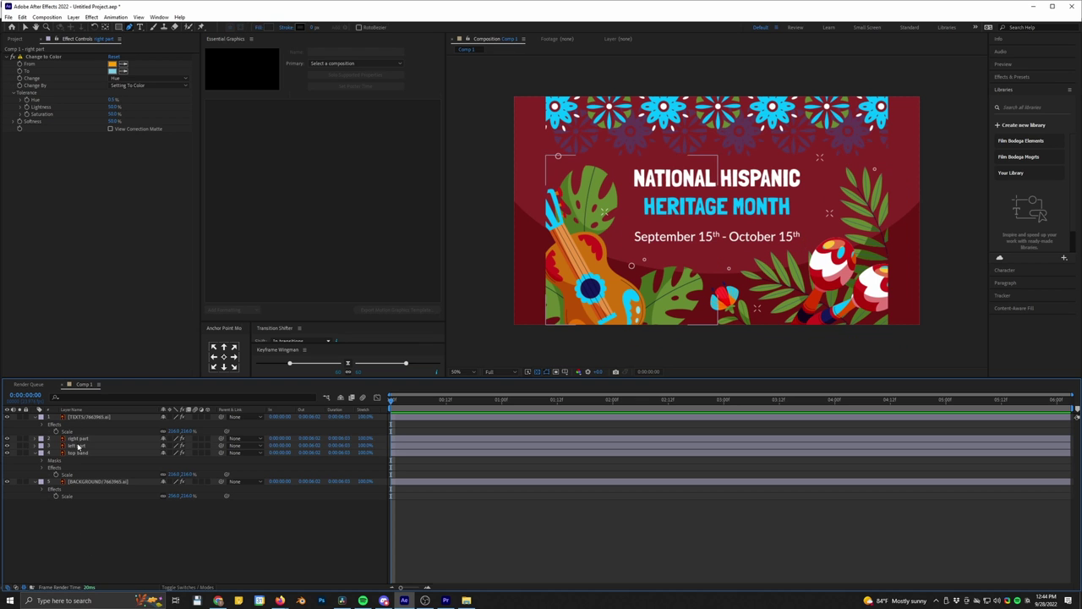
# - Move the right part slightly right and nudge the title text right
pyautogui.click(25, 27)
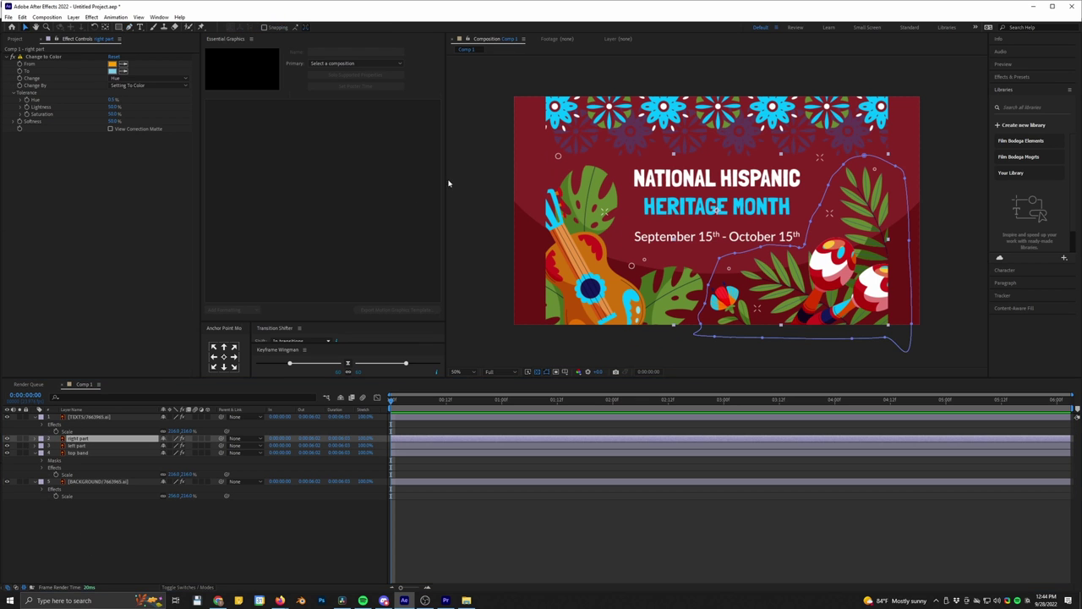
pyautogui.moveTo(829, 290); pyautogui.dragTo(868, 292)
pyautogui.click(731, 227)
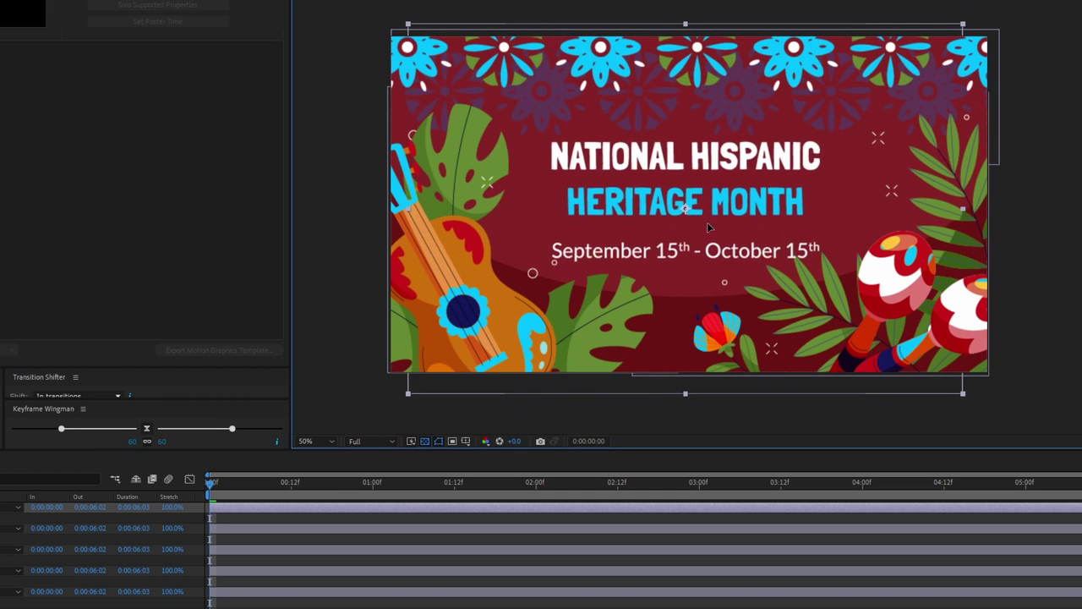
pyautogui.press('Right')
pyautogui.press('Right')
pyautogui.press('Right')
pyautogui.press('Right')
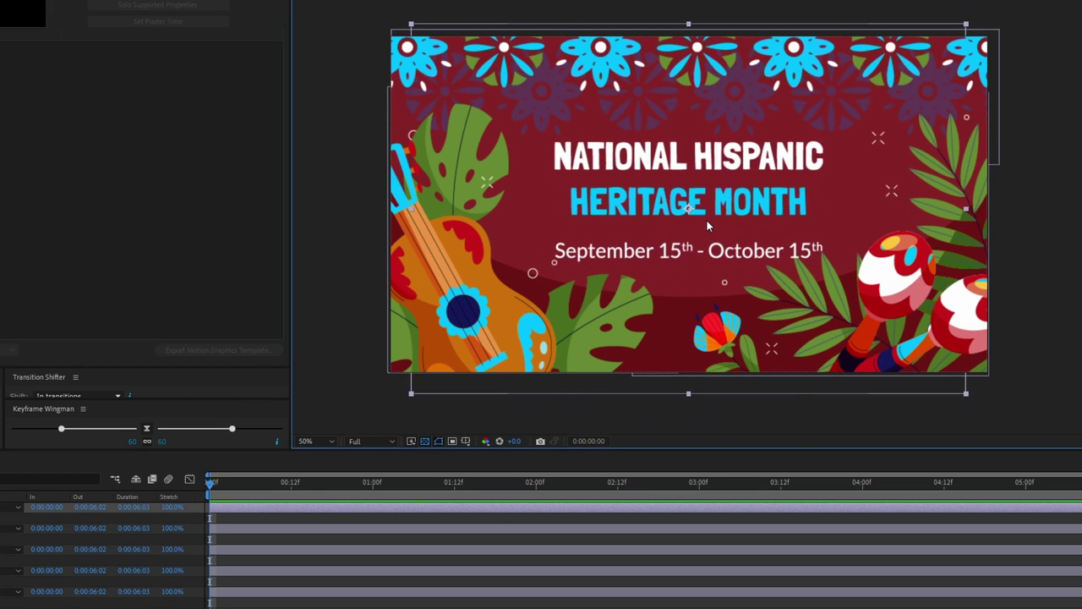
# - Enable Continuously Rasterize to keep the text sharp, then preview the scaling
pyautogui.press('F2')
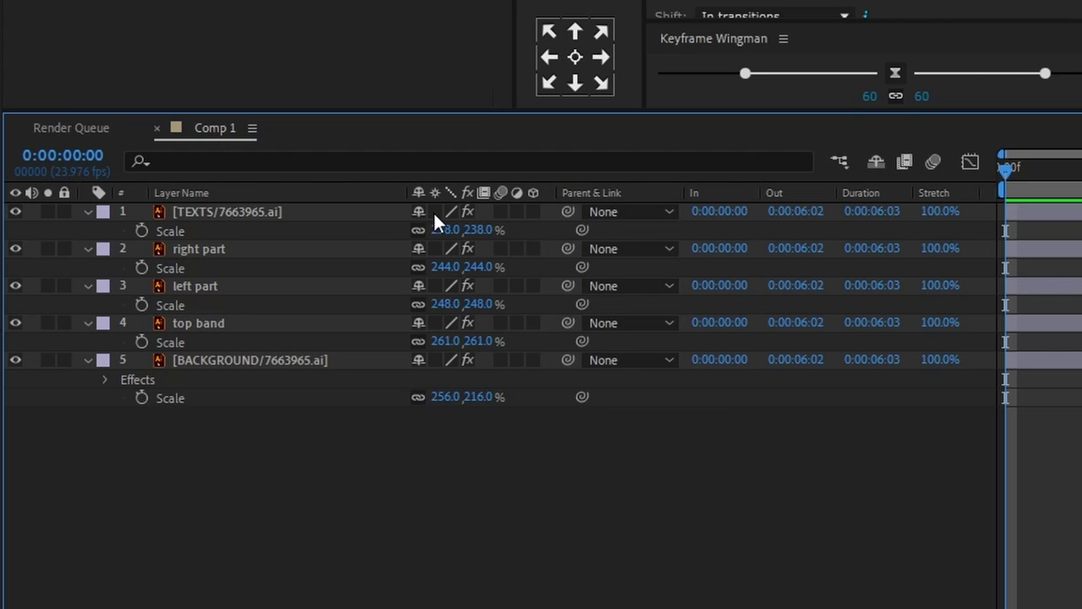
pyautogui.click(434, 212)
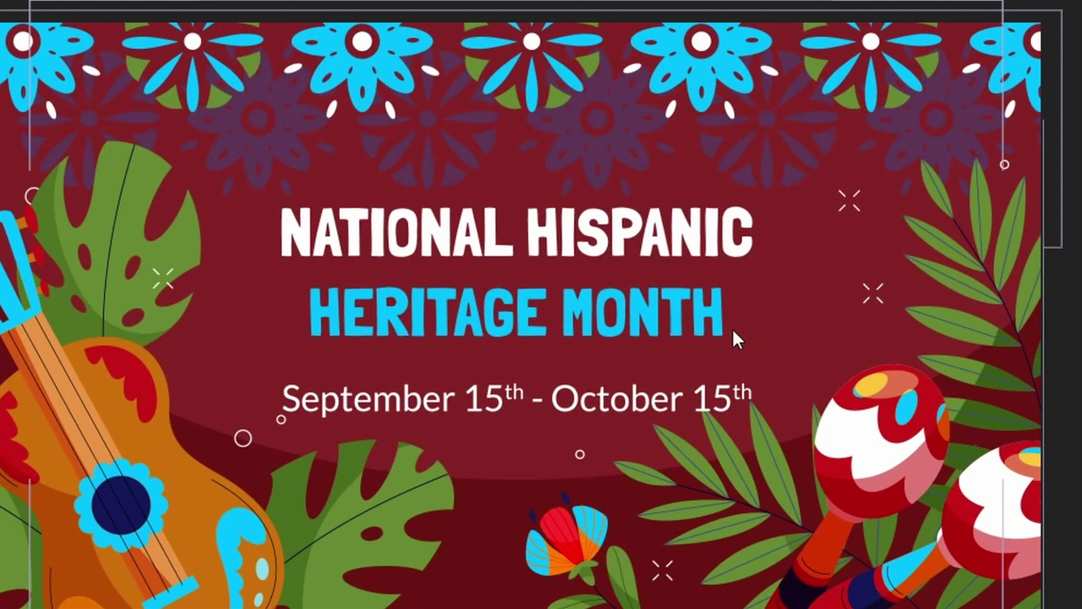
pyautogui.press('space')
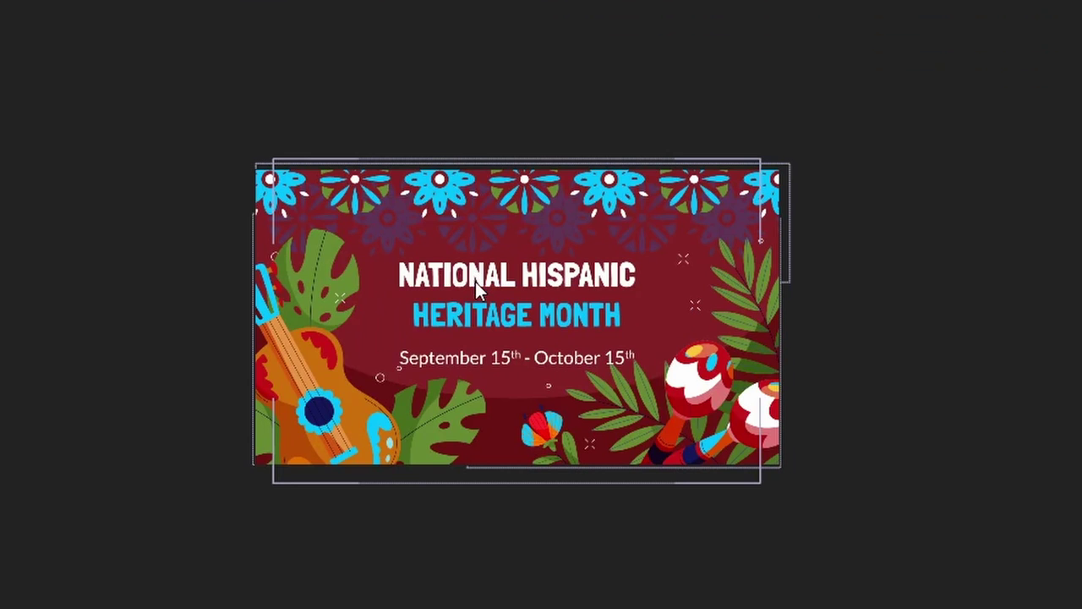